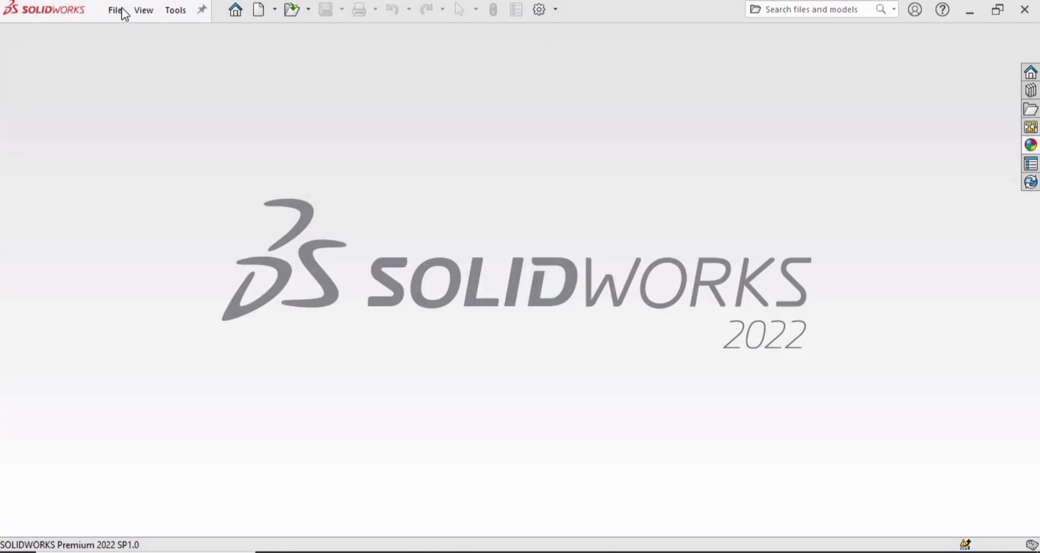
# Step: Create a new Part document and apply the Plain White scene to its viewport
pyautogui.click(125, 13)
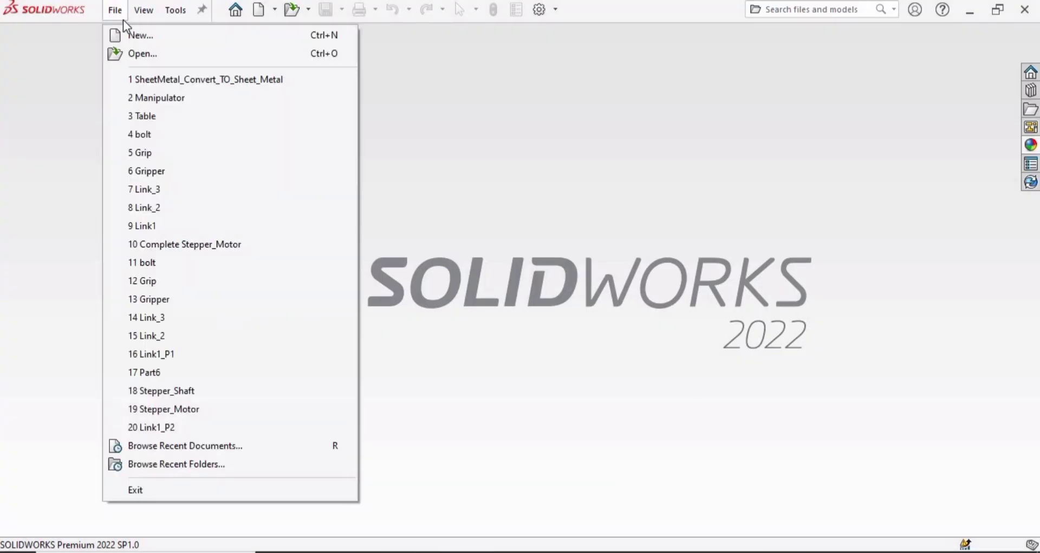
pyautogui.click(126, 31)
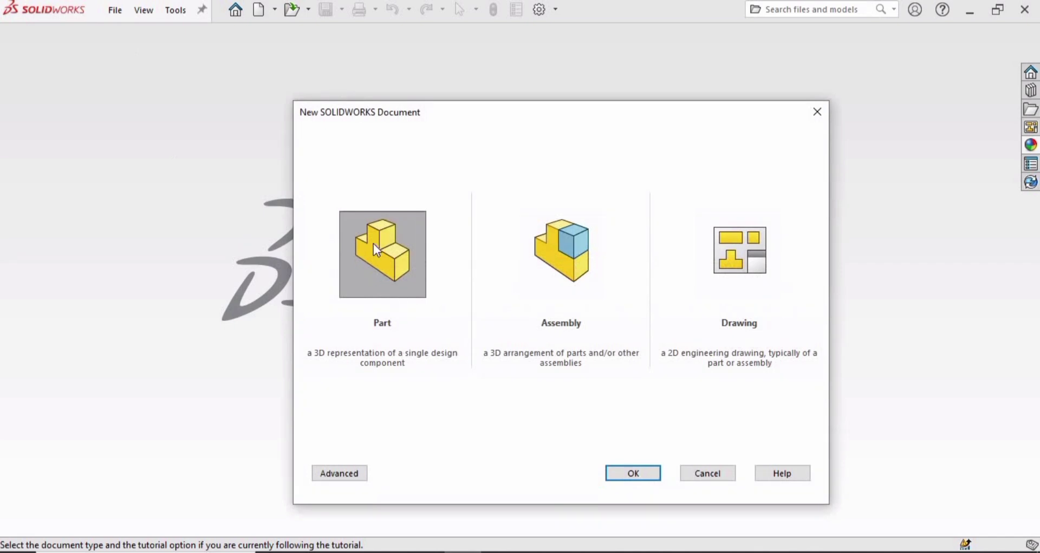
pyautogui.click(630, 477)
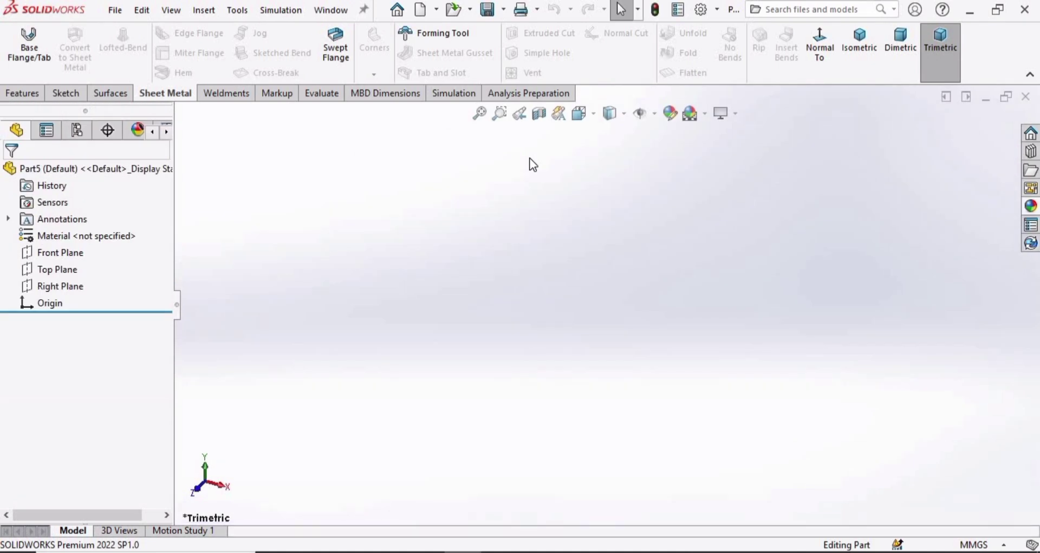
pyautogui.click(691, 113)
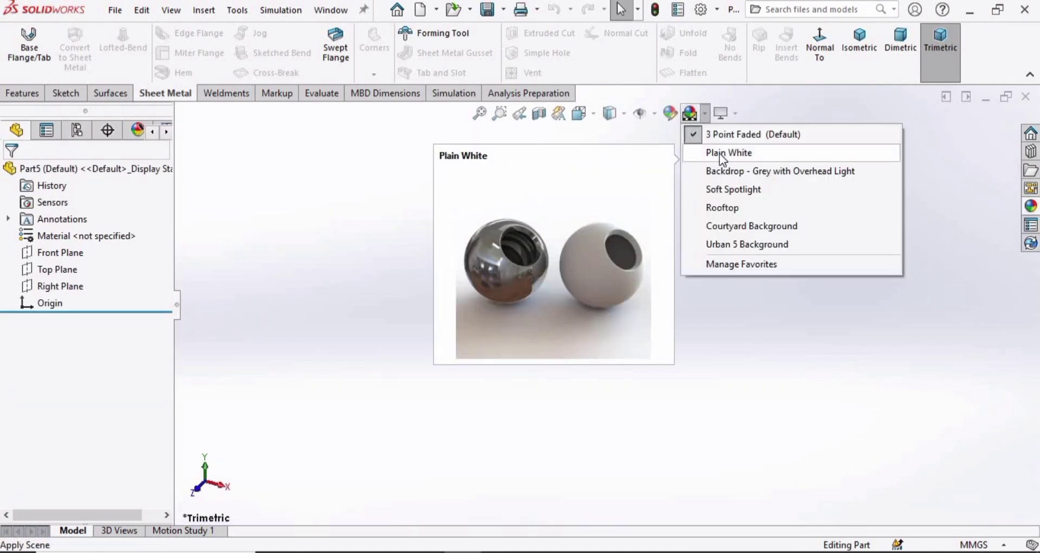
pyautogui.click(720, 154)
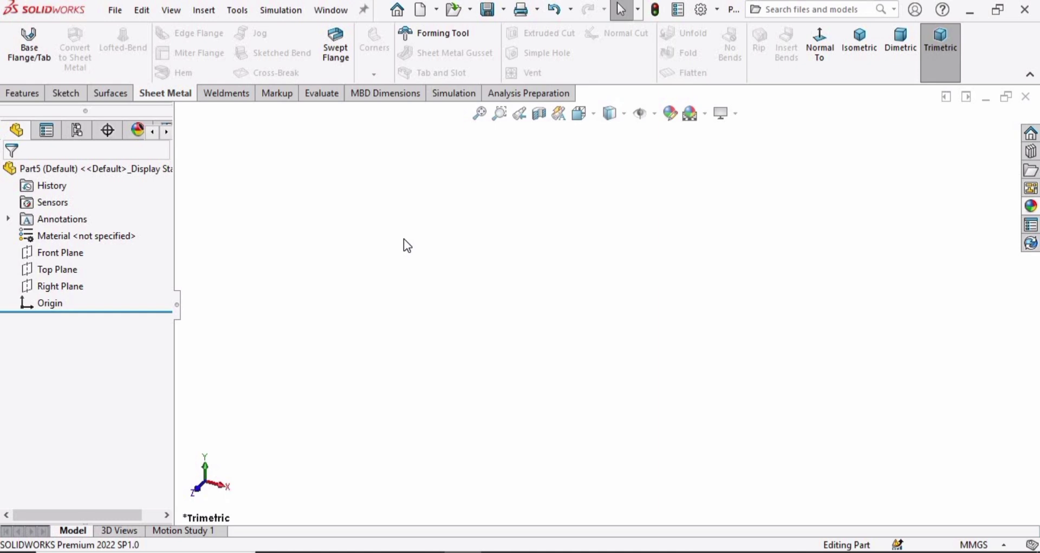
pyautogui.click(64, 94)
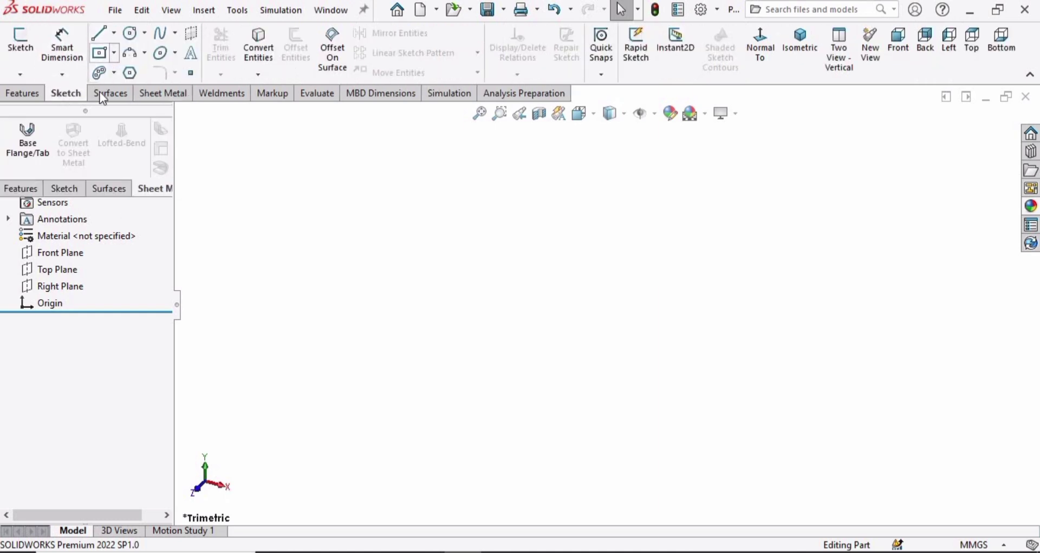
pyautogui.click(152, 98)
pyautogui.rightClick(151, 98)
pyautogui.moveTo(190, 140)
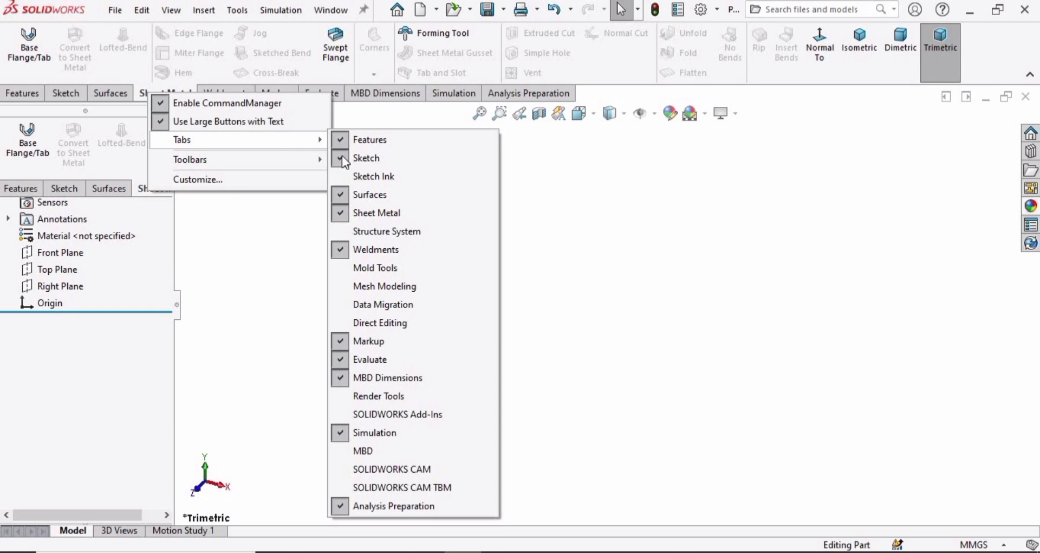
pyautogui.click(396, 216)
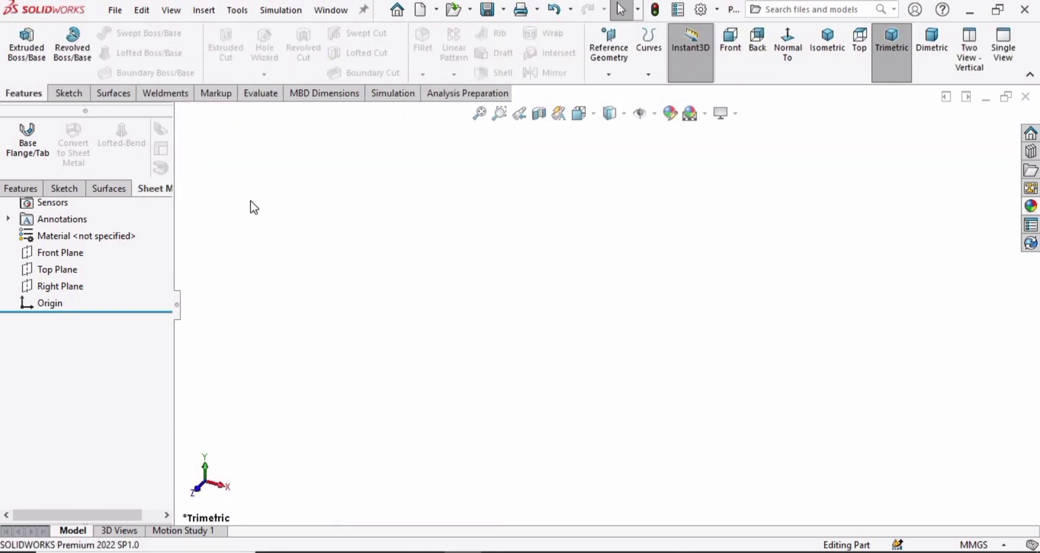
pyautogui.rightClick(19, 86)
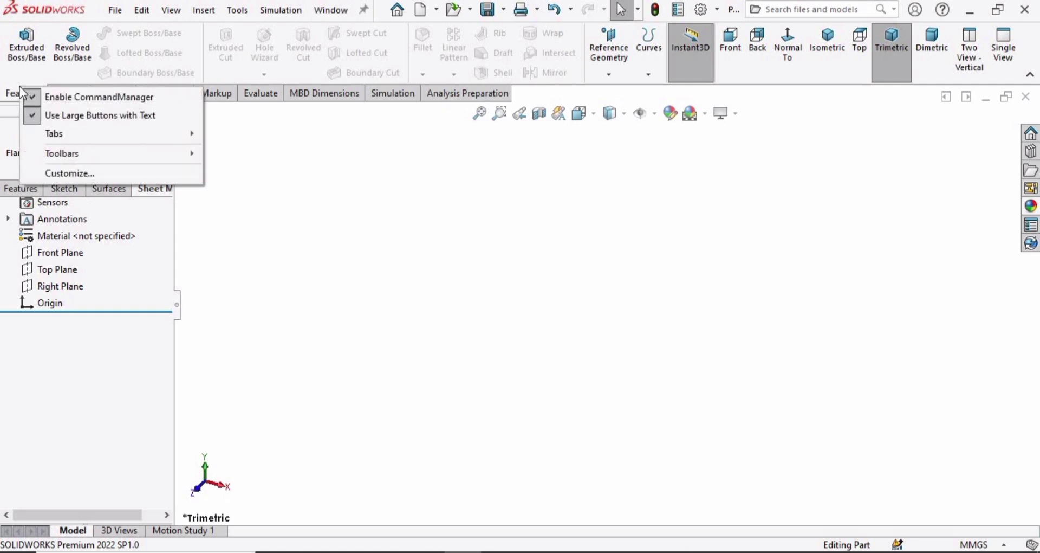
pyautogui.moveTo(96, 130)
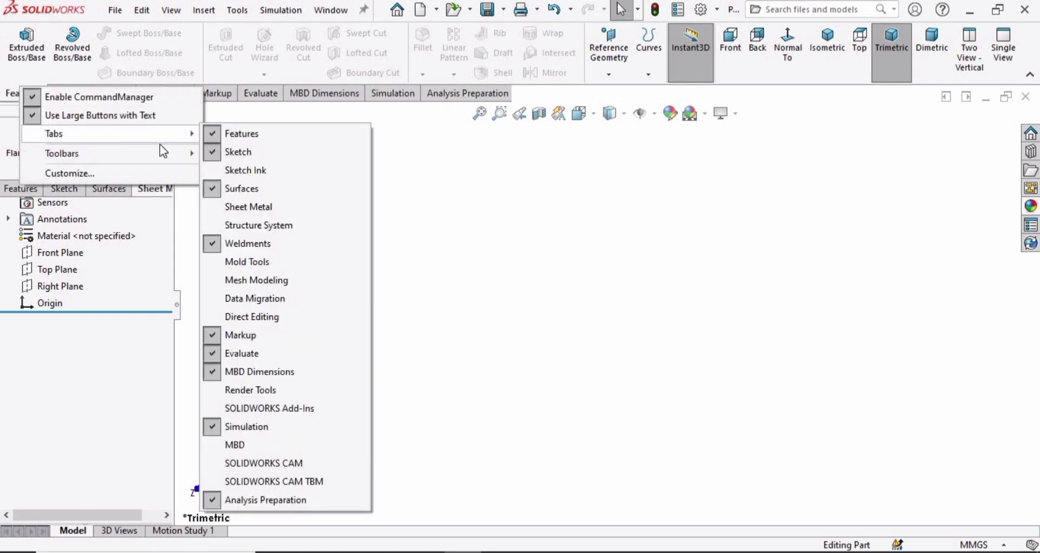
pyautogui.click(248, 207)
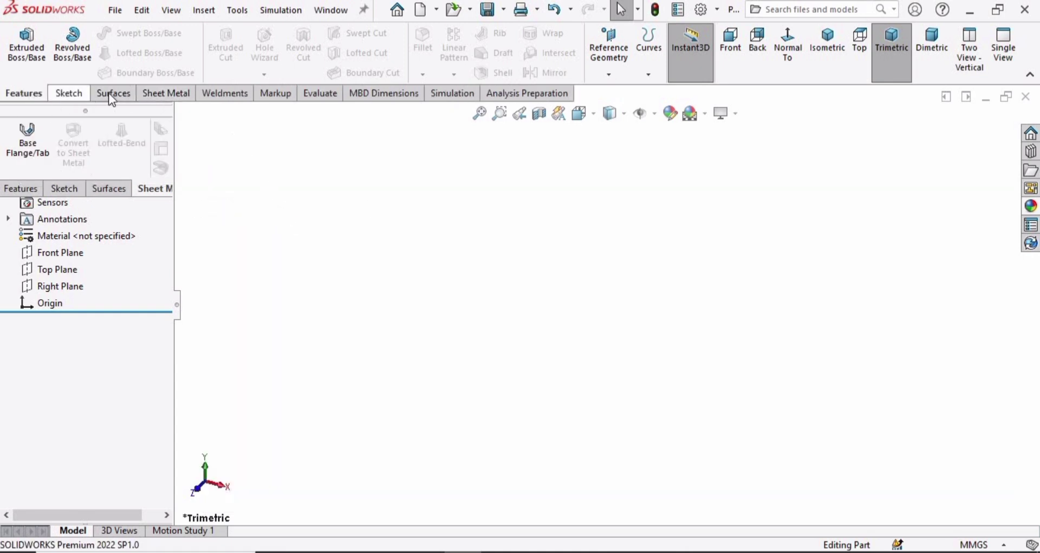
pyautogui.click(168, 95)
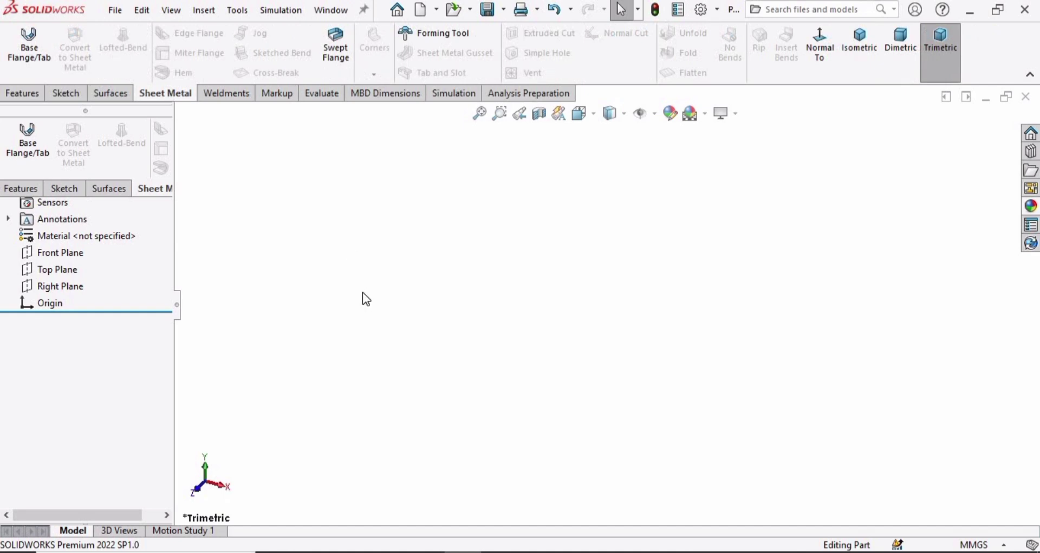
# Step: Start a base flange on the Top Plane and draw a center rectangle from the origin
pyautogui.click(31, 40)
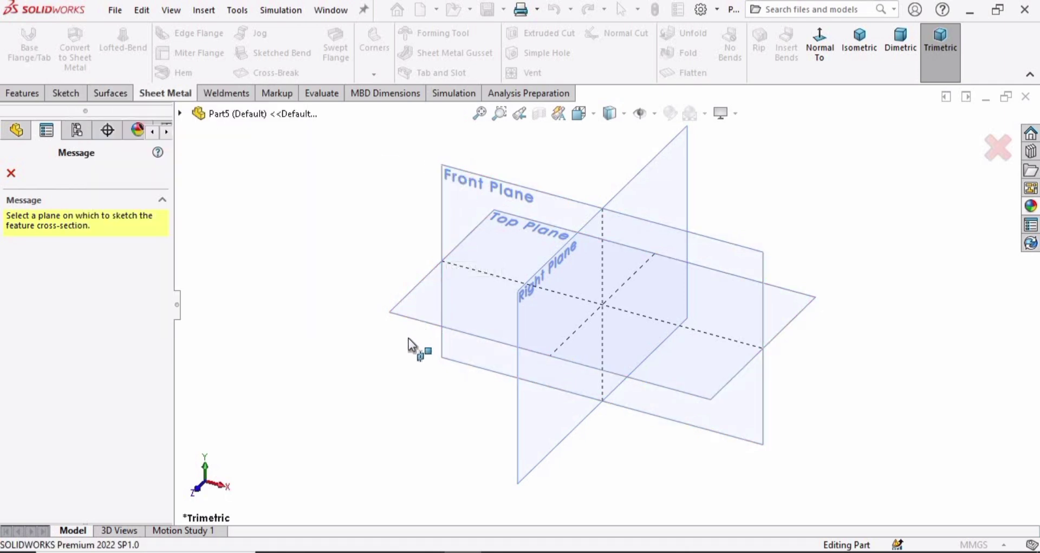
pyautogui.click(409, 295)
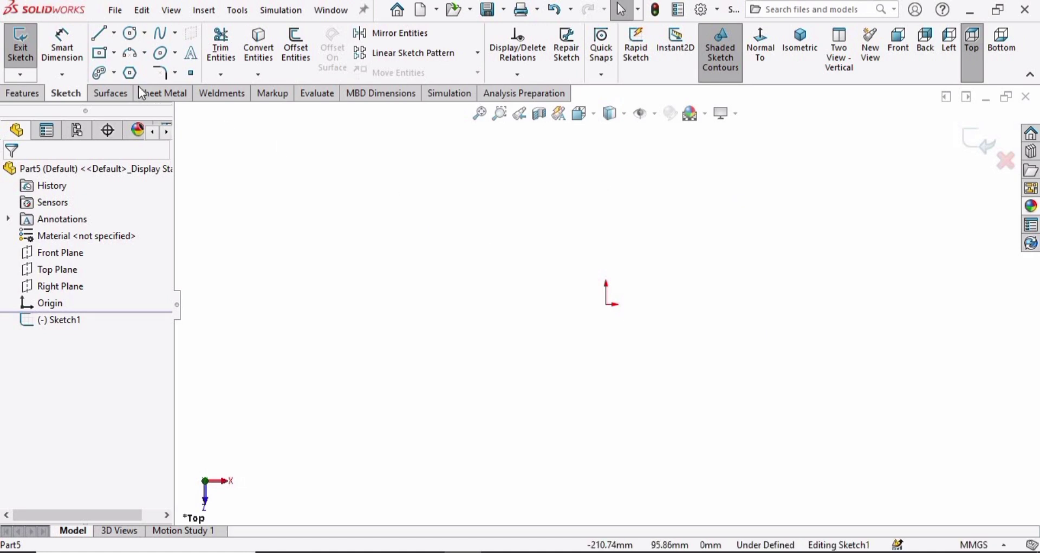
pyautogui.click(115, 57)
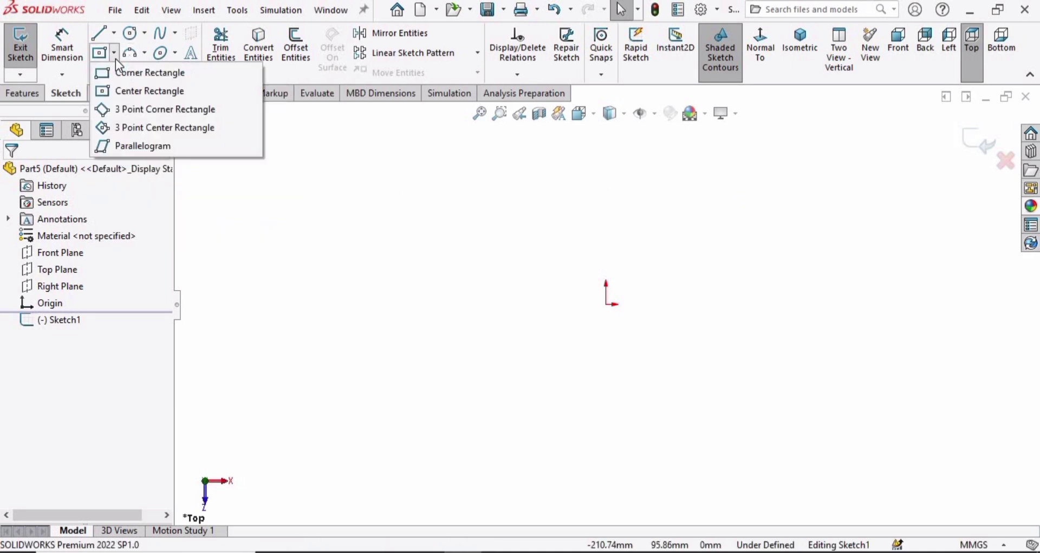
pyautogui.click(141, 93)
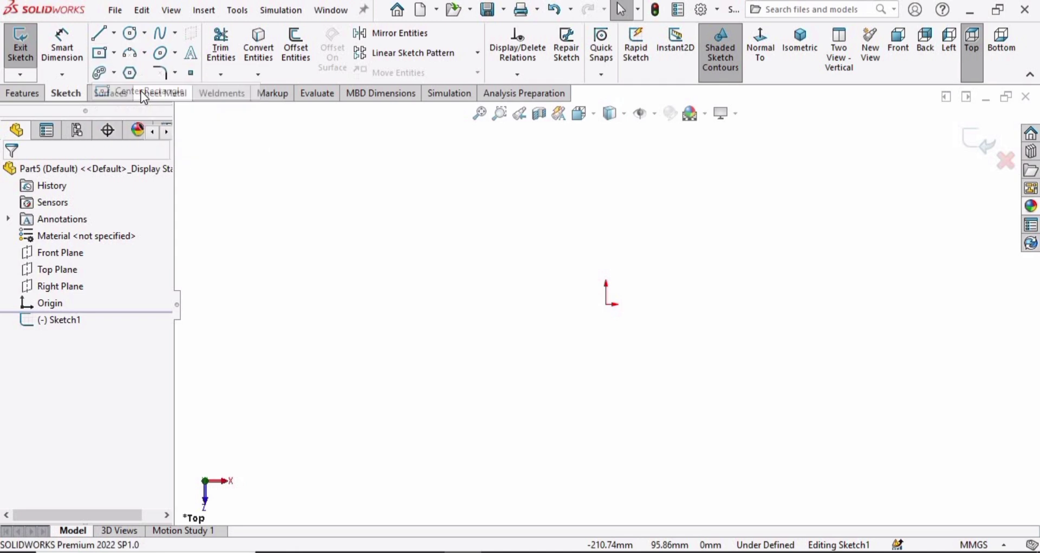
pyautogui.click(605, 304)
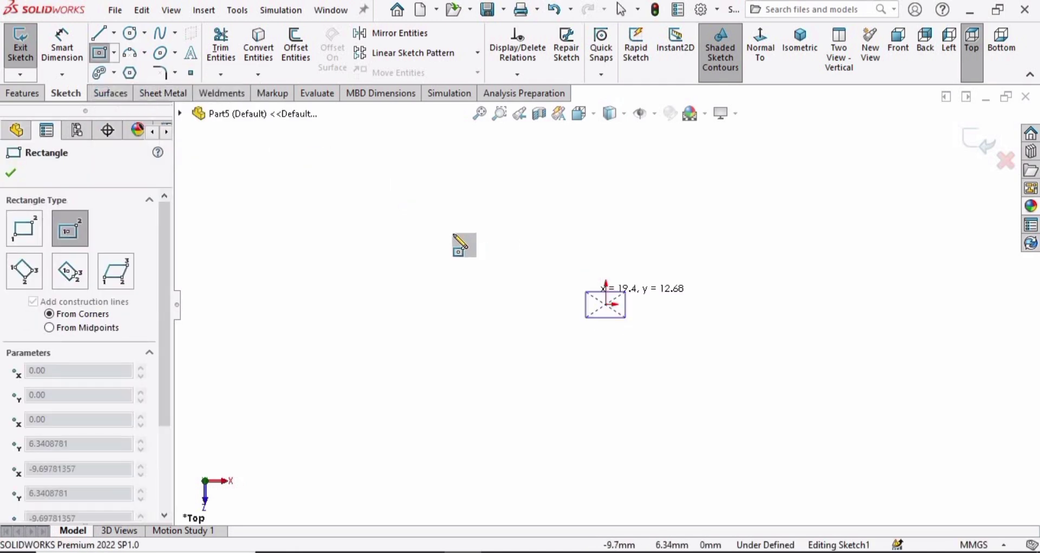
pyautogui.click(415, 202)
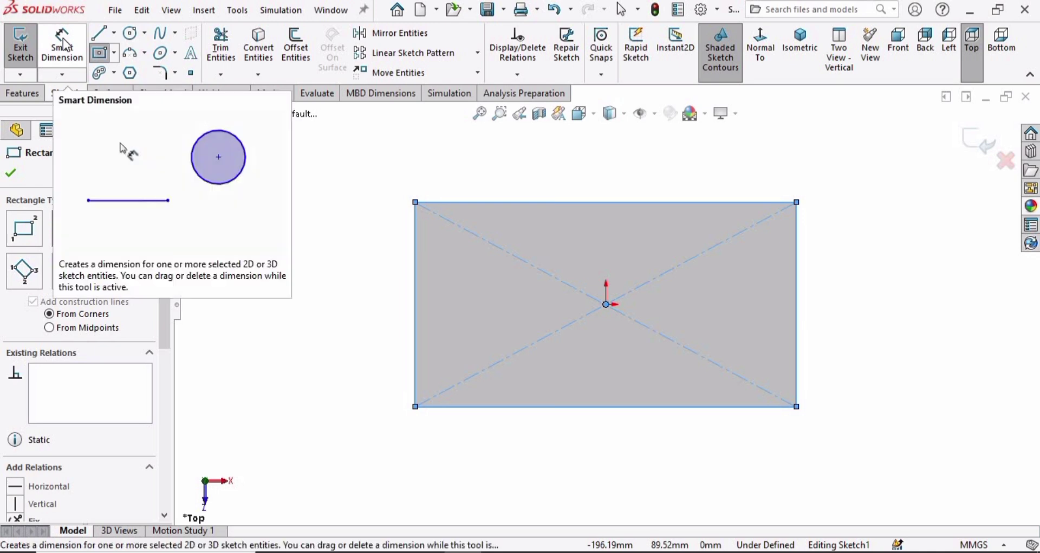
# Step: Dimension the rectangle to 250 mm wide and 150 mm high
pyautogui.click(79, 64)
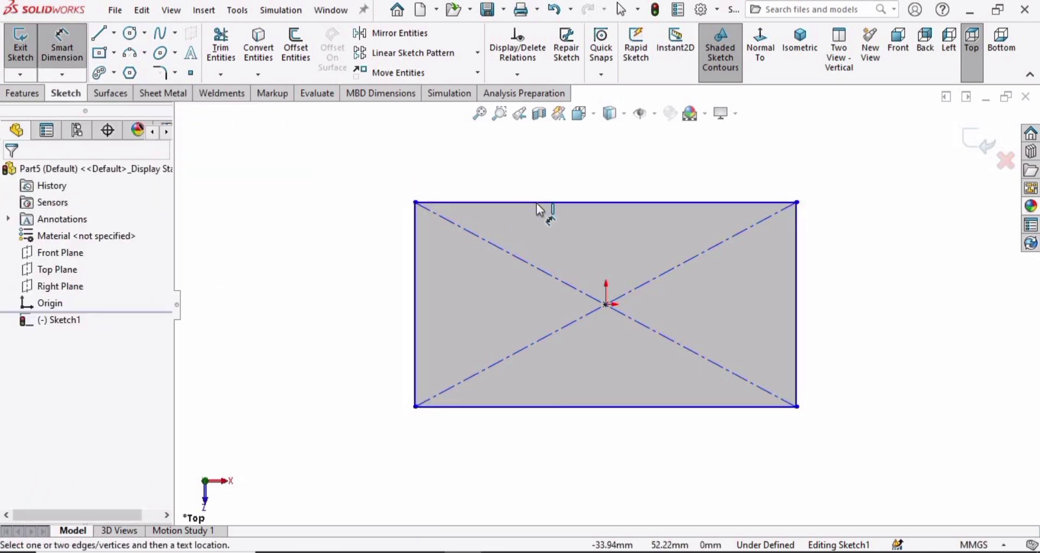
pyautogui.click(559, 202)
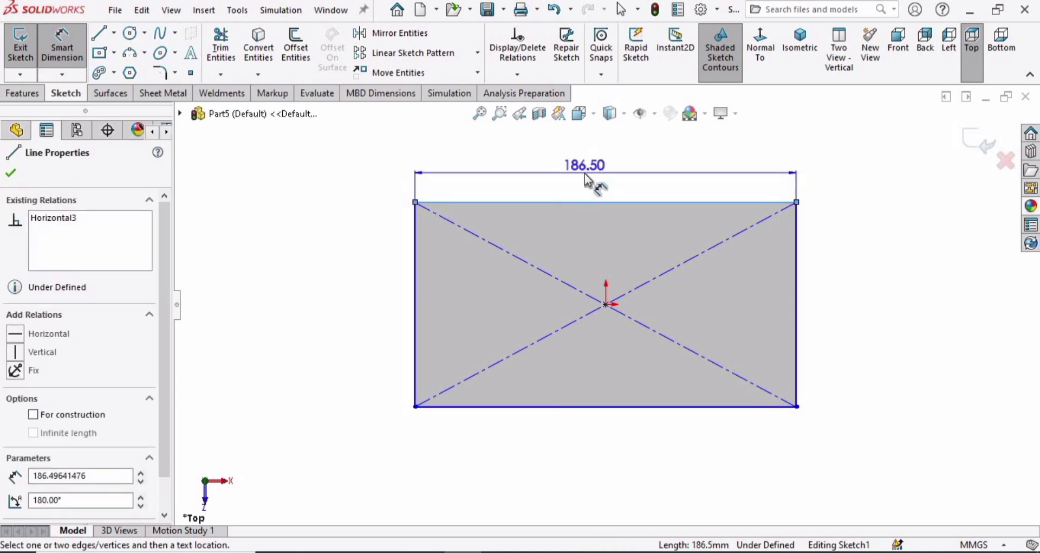
pyautogui.click(586, 179)
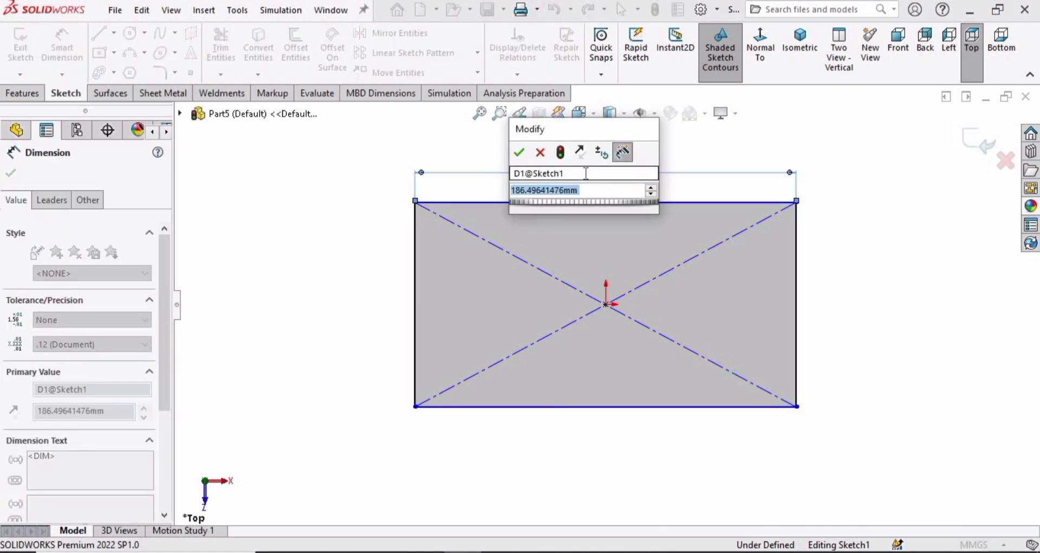
pyautogui.write('250')
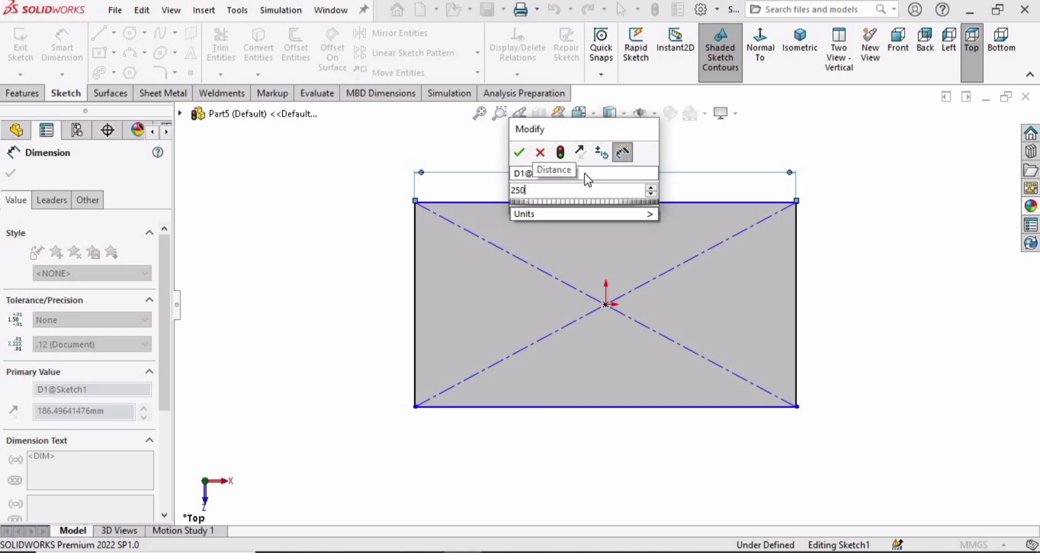
pyautogui.press('Return')
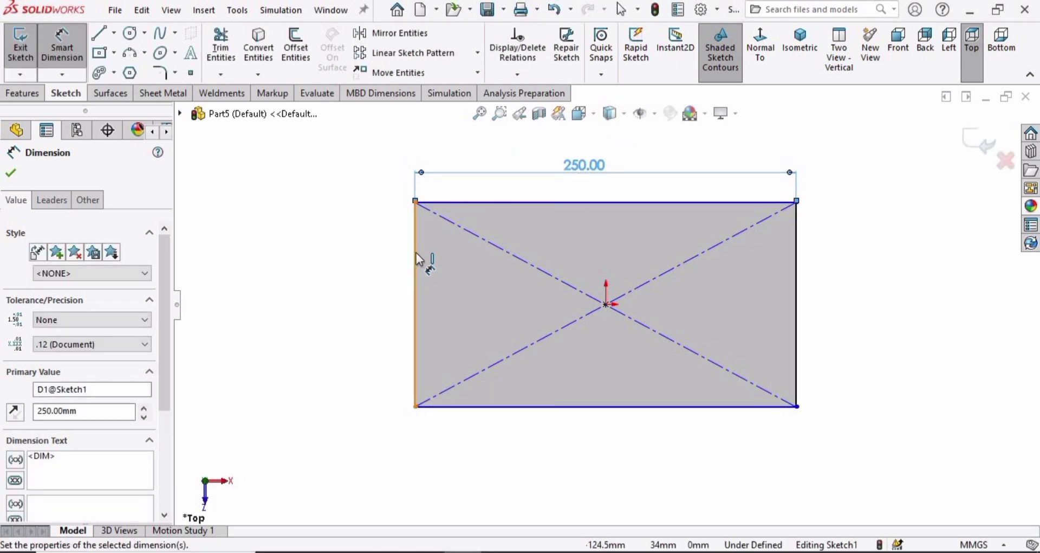
pyautogui.click(416, 258)
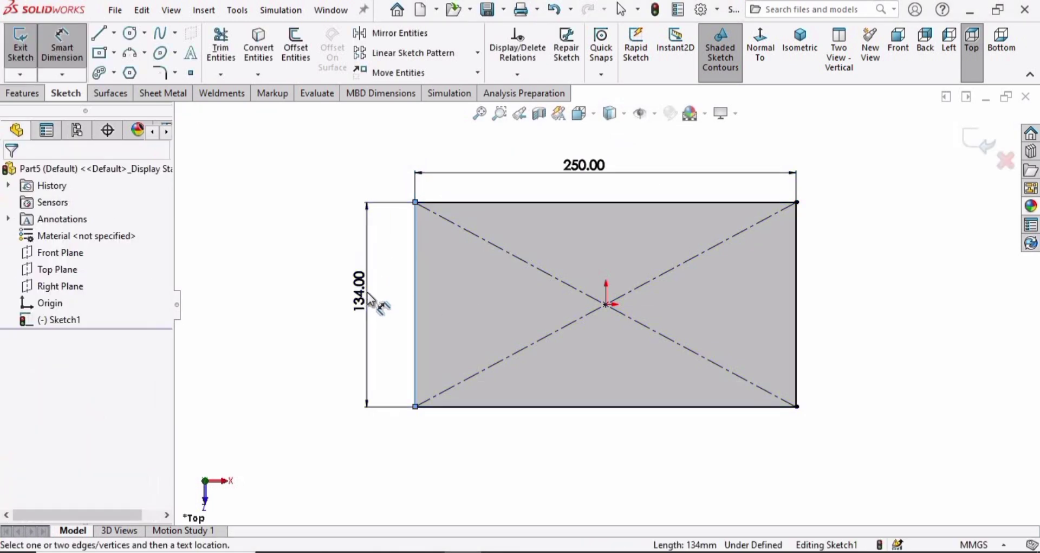
pyautogui.click(368, 296)
pyautogui.write('170.00mm')
pyautogui.press('Return')
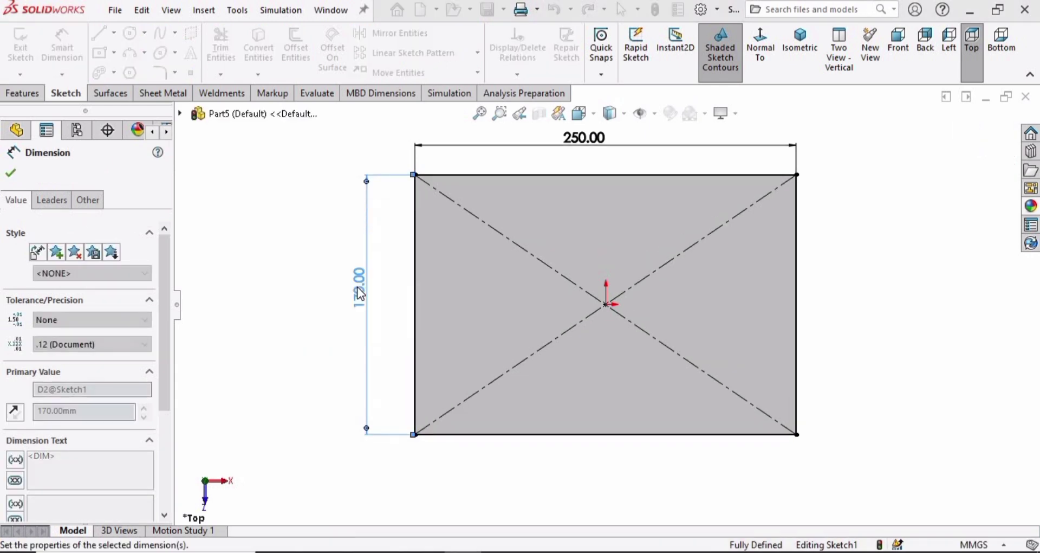
pyautogui.write('150')
pyautogui.press('Return')
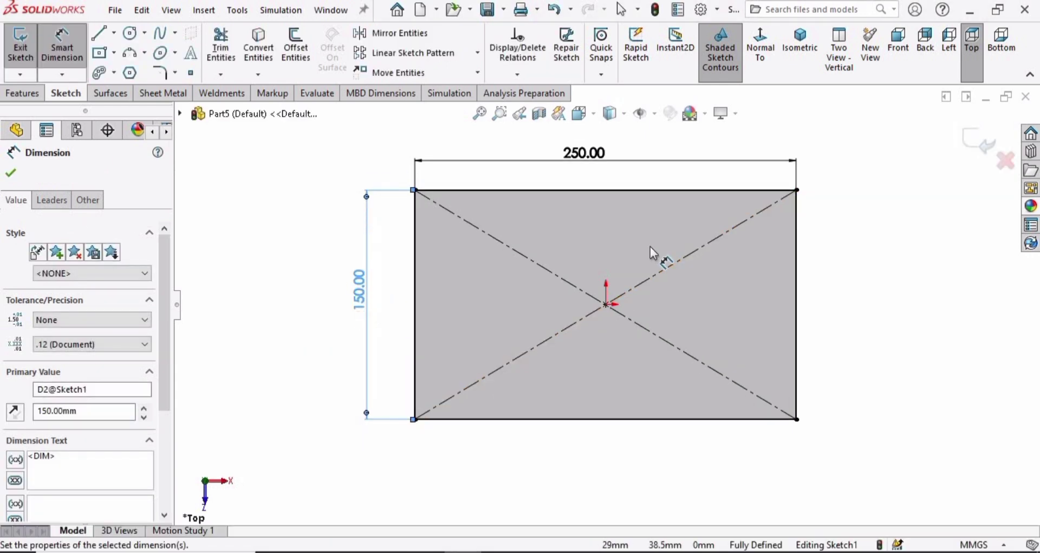
pyautogui.click(12, 175)
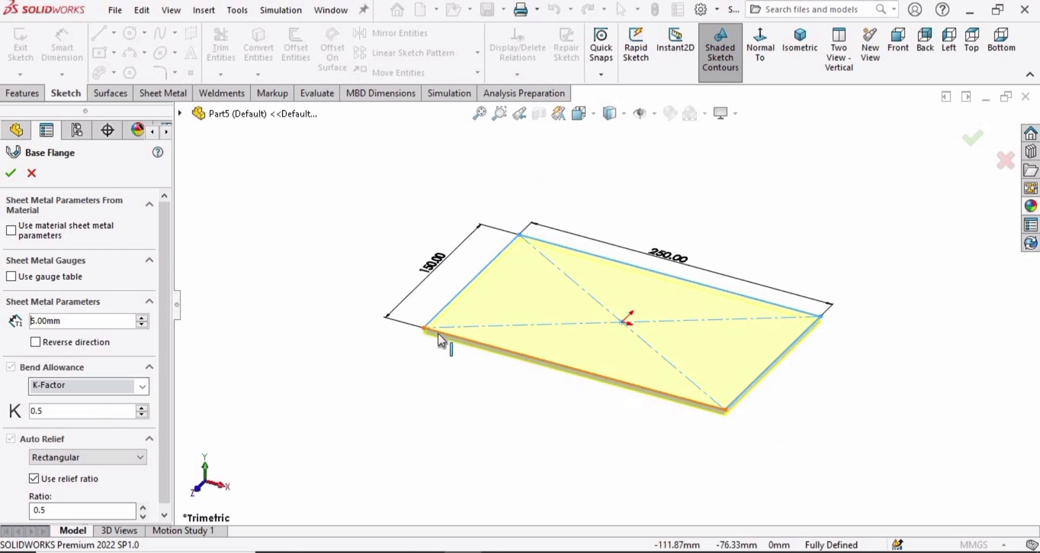
# Step: Accept the base flange with 5.00 mm thickness and K-Factor 0.5
pyautogui.moveTo(70, 323); pyautogui.dragTo(14, 326)
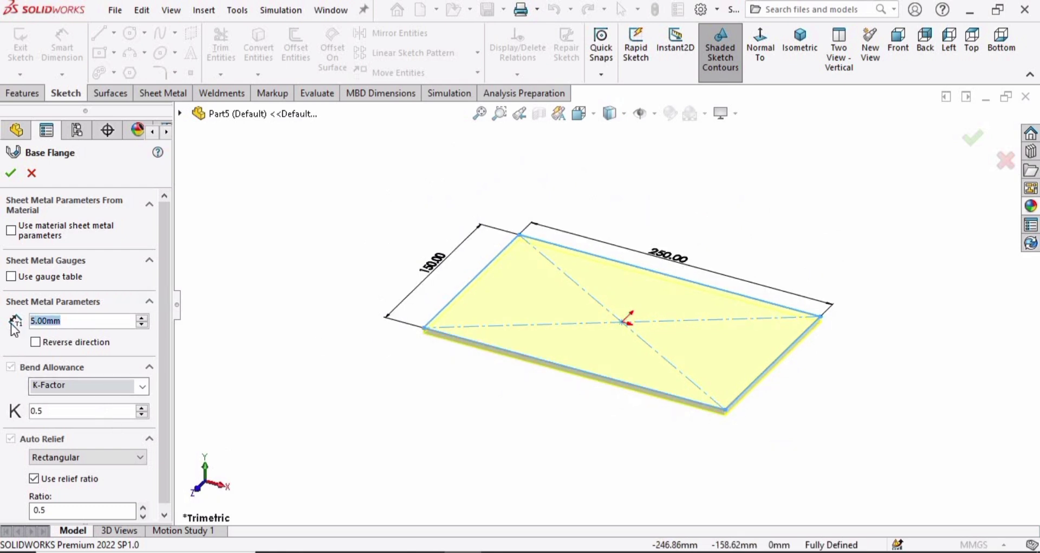
pyautogui.scroll(-1, 96, 333)
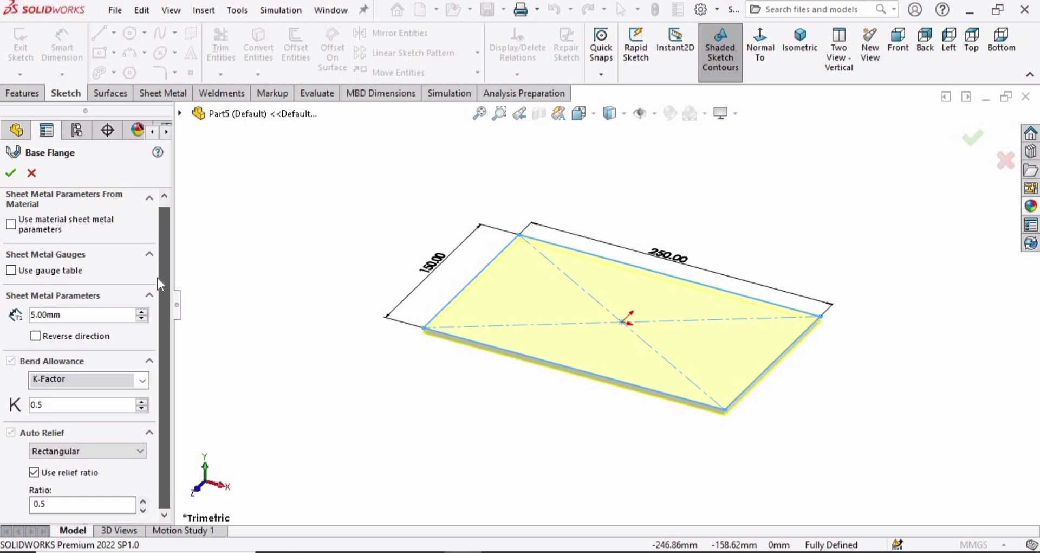
pyautogui.scroll(1, 96, 334)
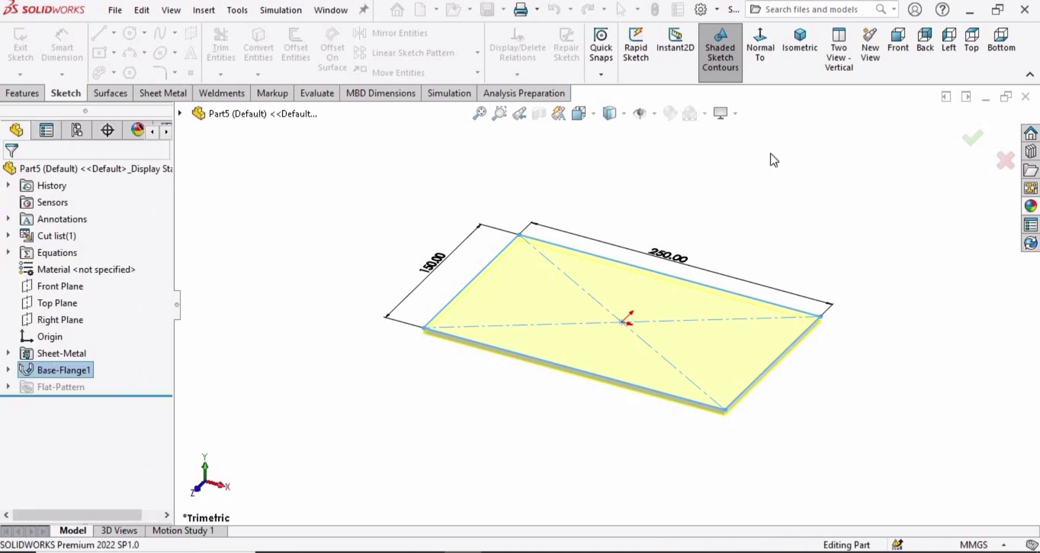
# Step: Apply the matte steel appearance from Metal > Steel to the plate
pyautogui.click(1031, 206)
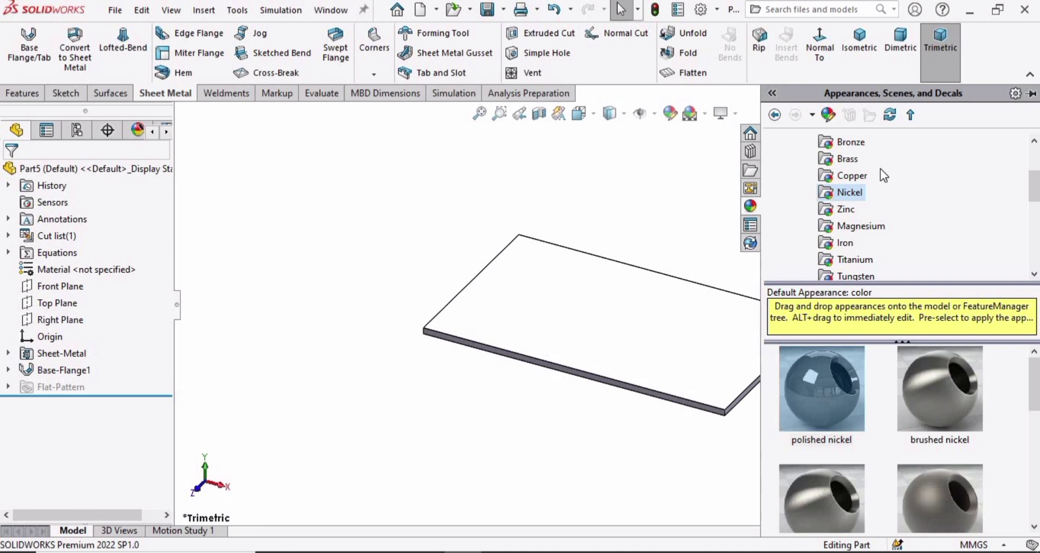
pyautogui.scroll(2, 880, 168)
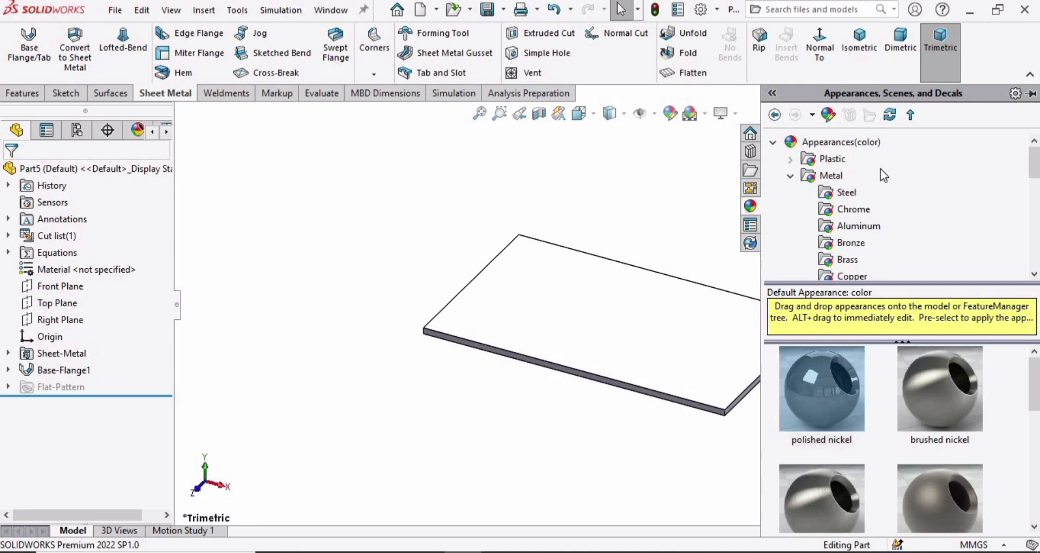
pyautogui.click(789, 172)
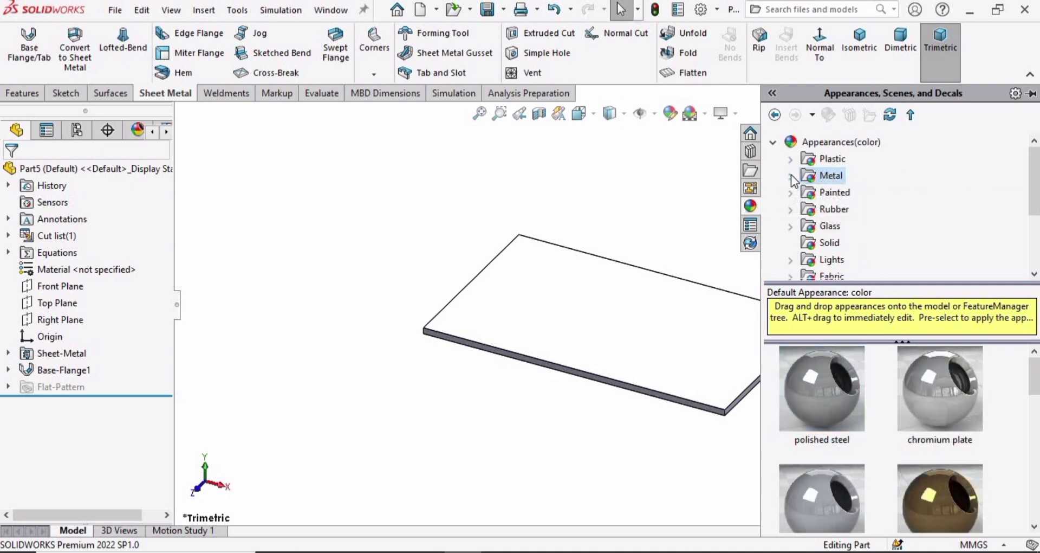
pyautogui.doubleClick(829, 175)
pyautogui.click(856, 163)
pyautogui.scroll(-1, 877, 217)
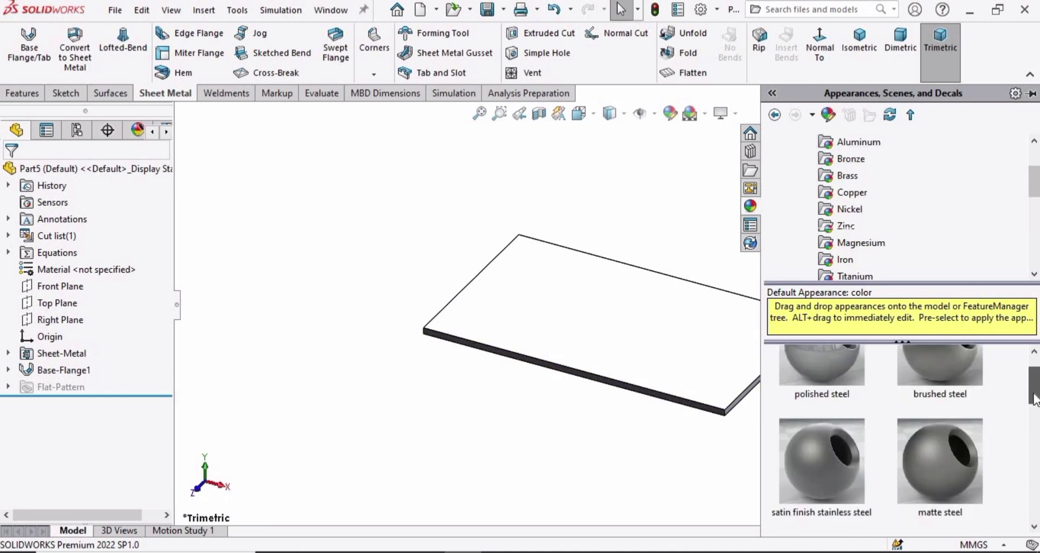
pyautogui.click(963, 459)
pyautogui.doubleClick(963, 459)
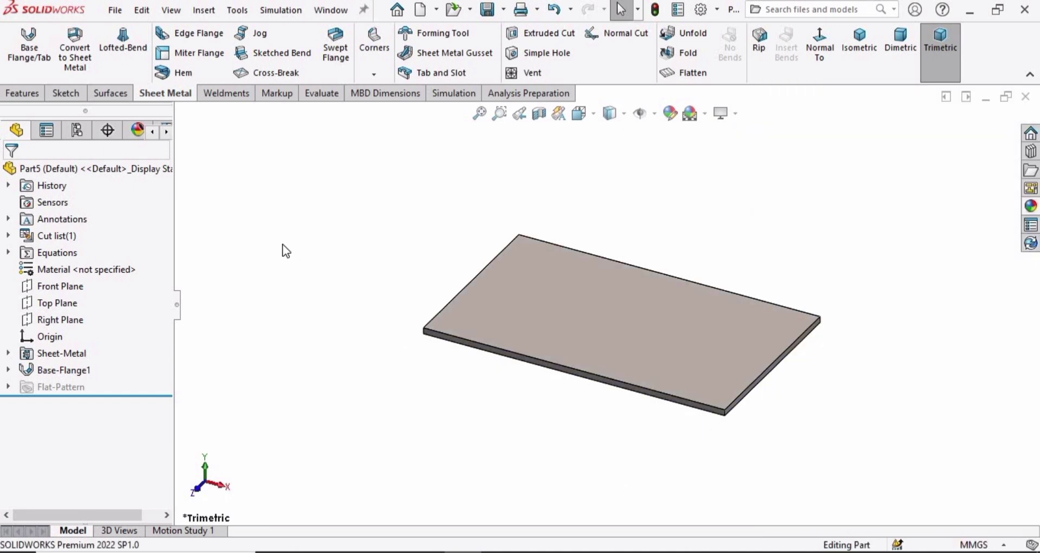
# Step: Start a hem on the front 250 mm edge, with material outside and Closed type
pyautogui.click(183, 72)
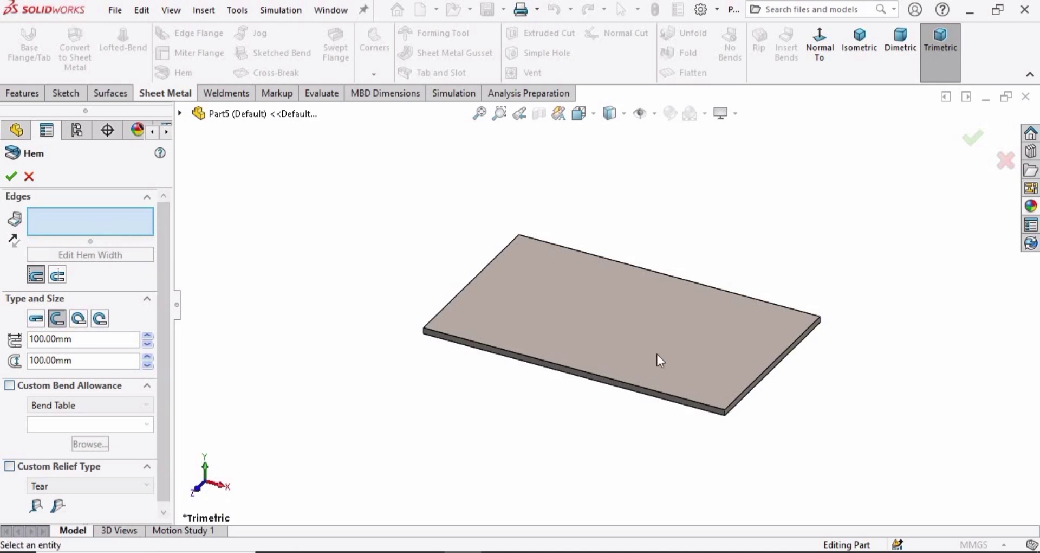
pyautogui.scroll(-3, 626, 380)
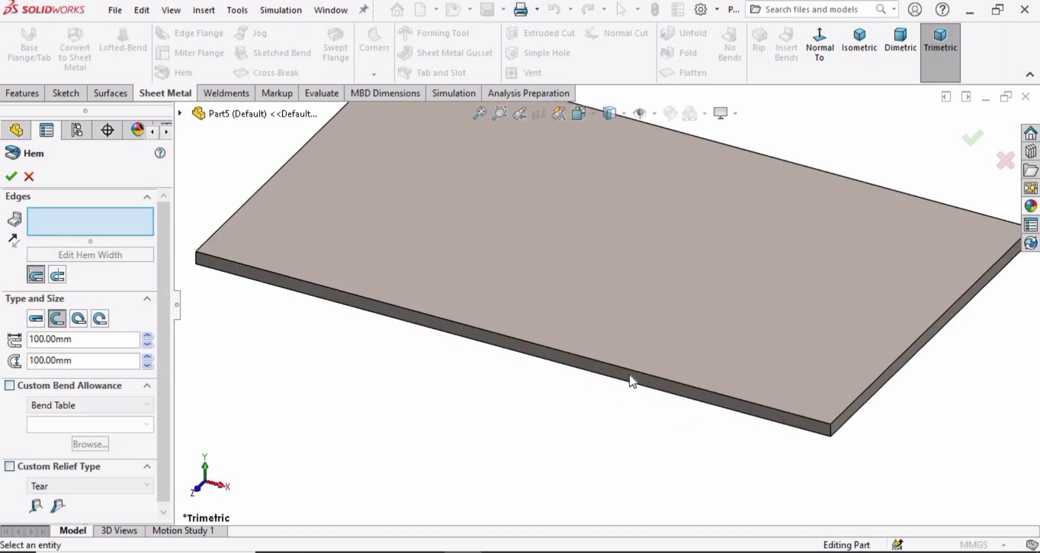
pyautogui.click(633, 372)
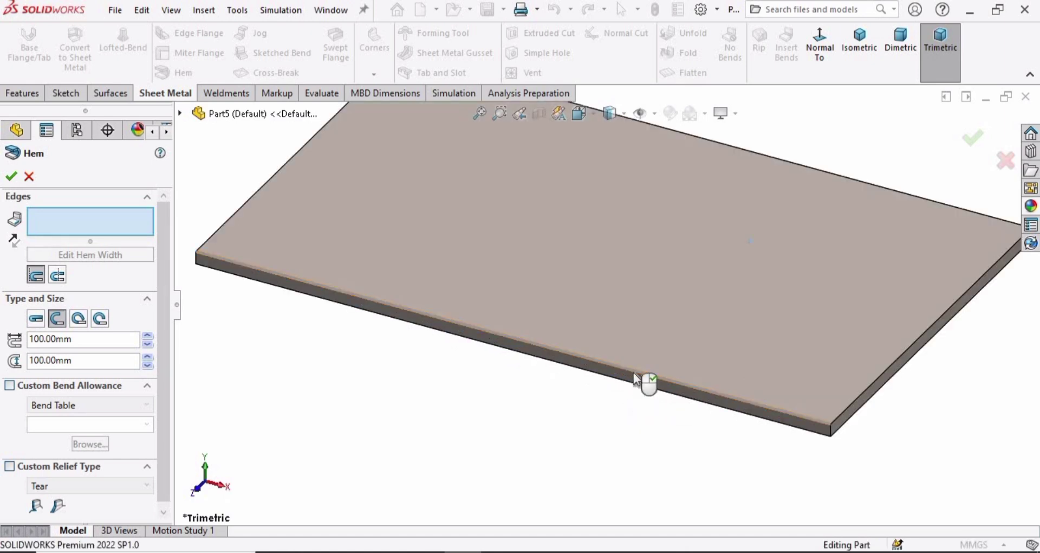
pyautogui.scroll(3, 640, 258)
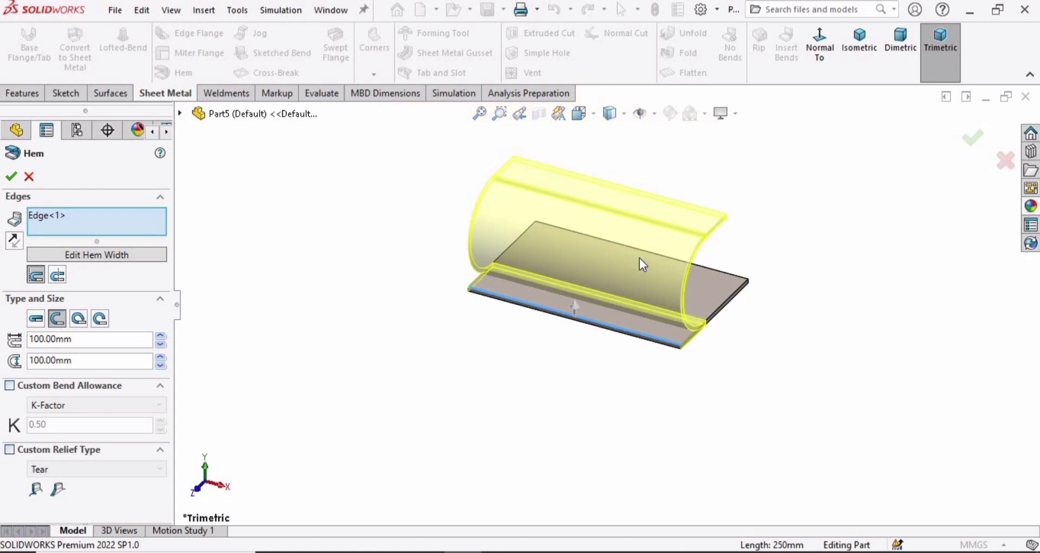
pyautogui.moveTo(806, 297); pyautogui.dragTo(551, 252, button='middle')
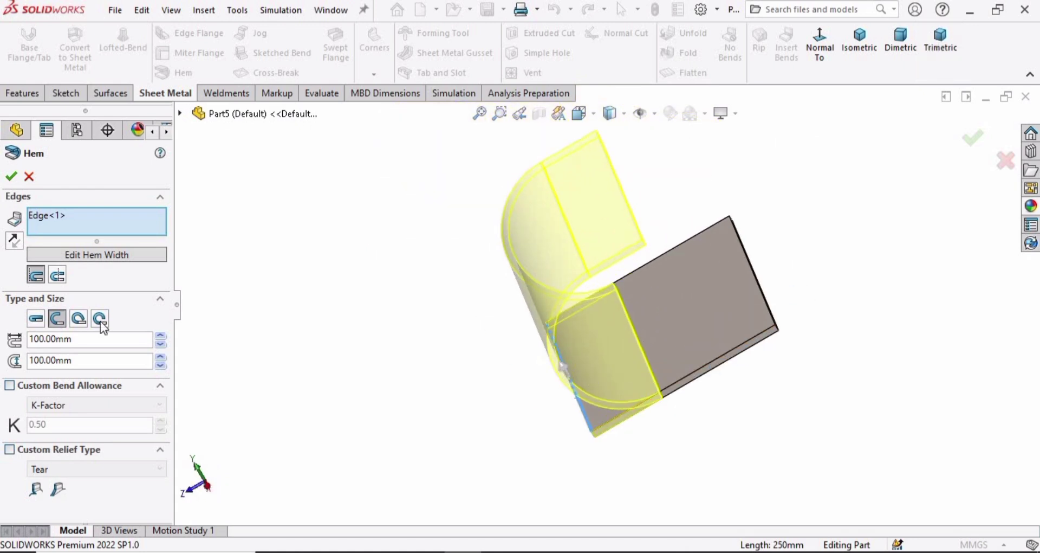
pyautogui.click(58, 276)
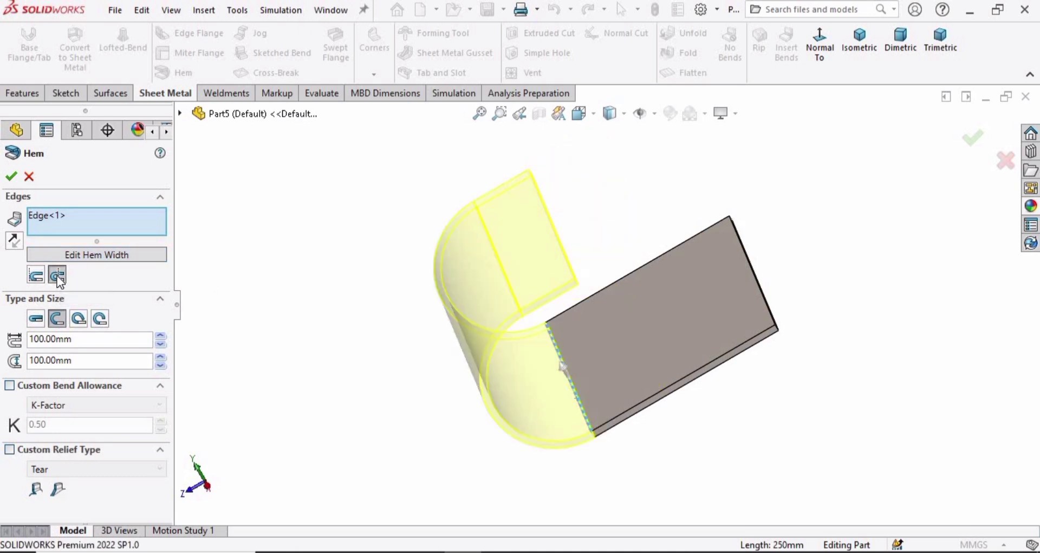
pyautogui.click(35, 277)
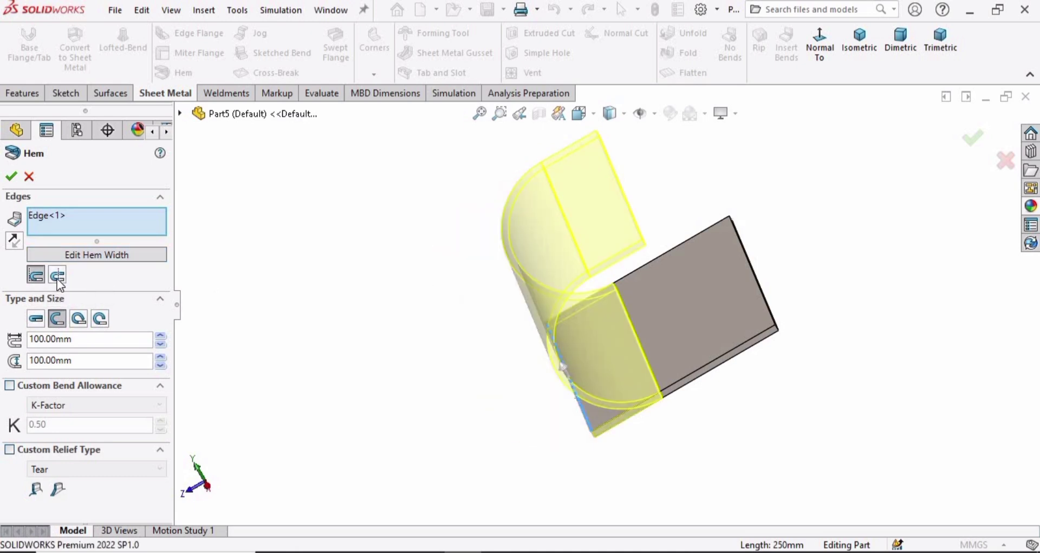
pyautogui.click(57, 277)
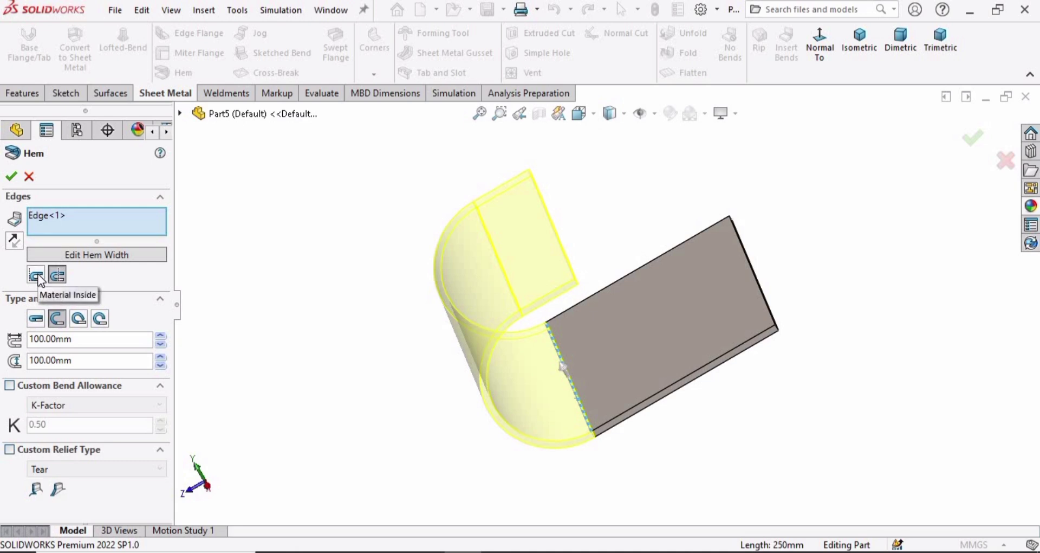
pyautogui.click(36, 319)
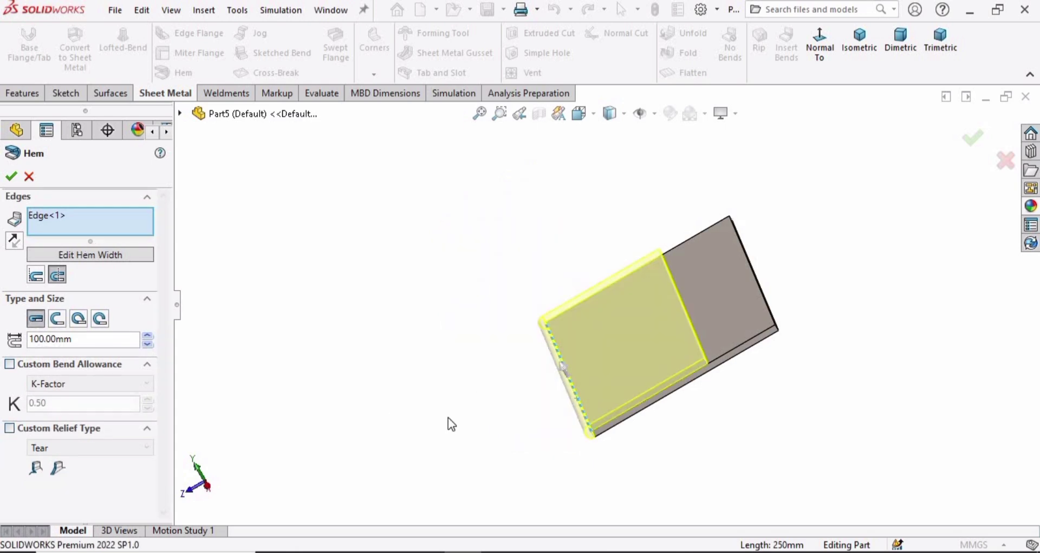
# Step: Set the hem length to 20 mm and create Hem1
pyautogui.moveTo(588, 386); pyautogui.dragTo(715, 412, button='middle')
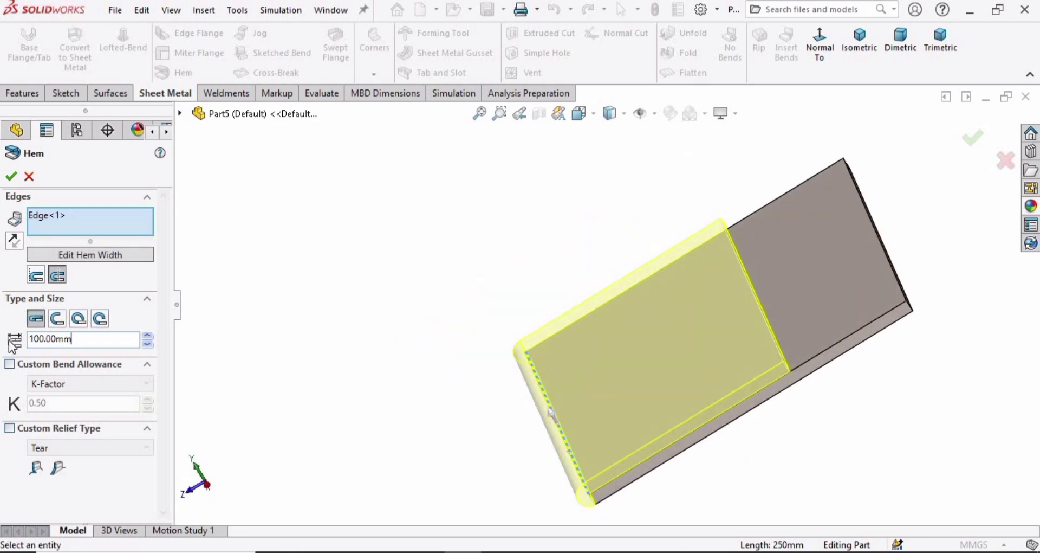
pyautogui.doubleClick(84, 340)
pyautogui.click(147, 336)
pyautogui.click(147, 336)
pyautogui.click(147, 336)
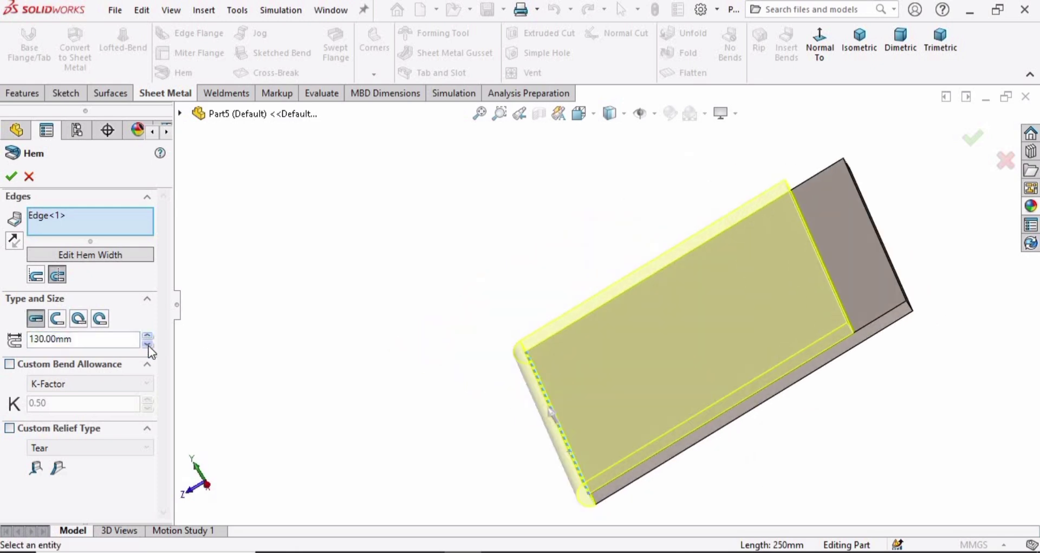
pyautogui.click(148, 345)
pyautogui.click(147, 345)
pyautogui.click(147, 345)
pyautogui.click(148, 344)
pyautogui.click(148, 345)
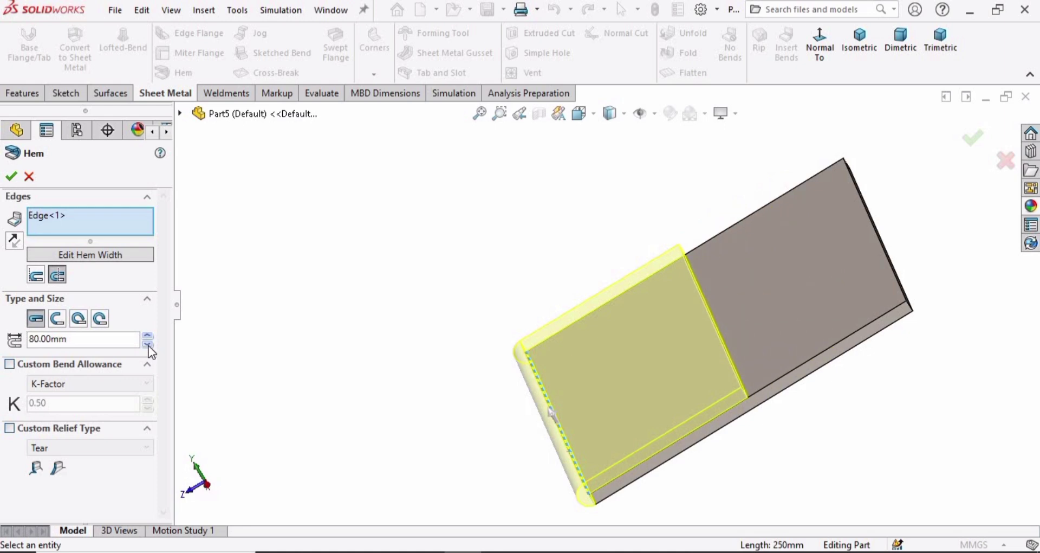
pyautogui.click(147, 345)
pyautogui.click(147, 345)
pyautogui.click(147, 344)
pyautogui.click(147, 344)
pyautogui.click(147, 344)
pyautogui.click(147, 344)
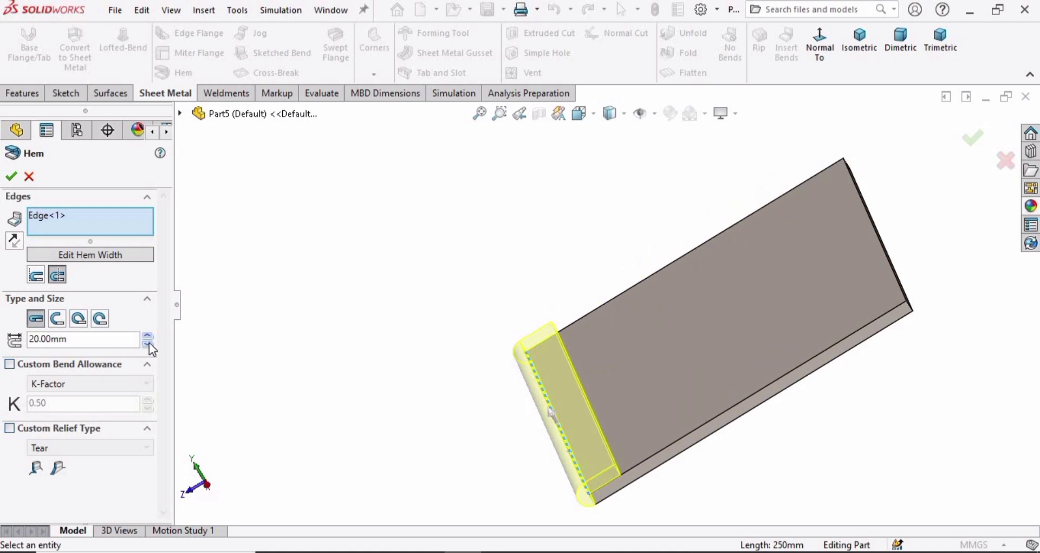
pyautogui.click(9, 428)
pyautogui.click(16, 176)
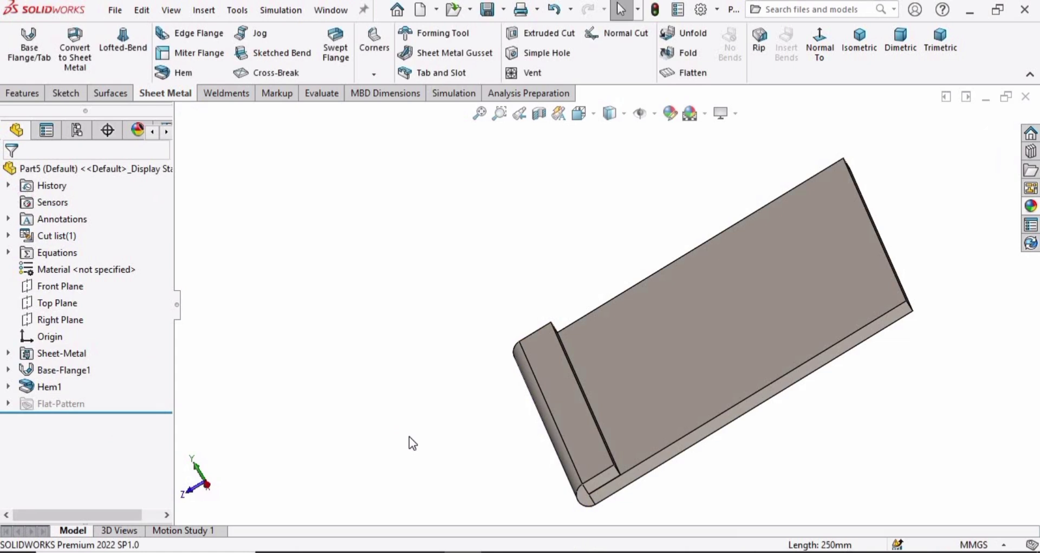
# Step: Edit the Hem1 feature and open its hem-width profile sketch
pyautogui.moveTo(557, 408); pyautogui.dragTo(643, 431, button='middle')
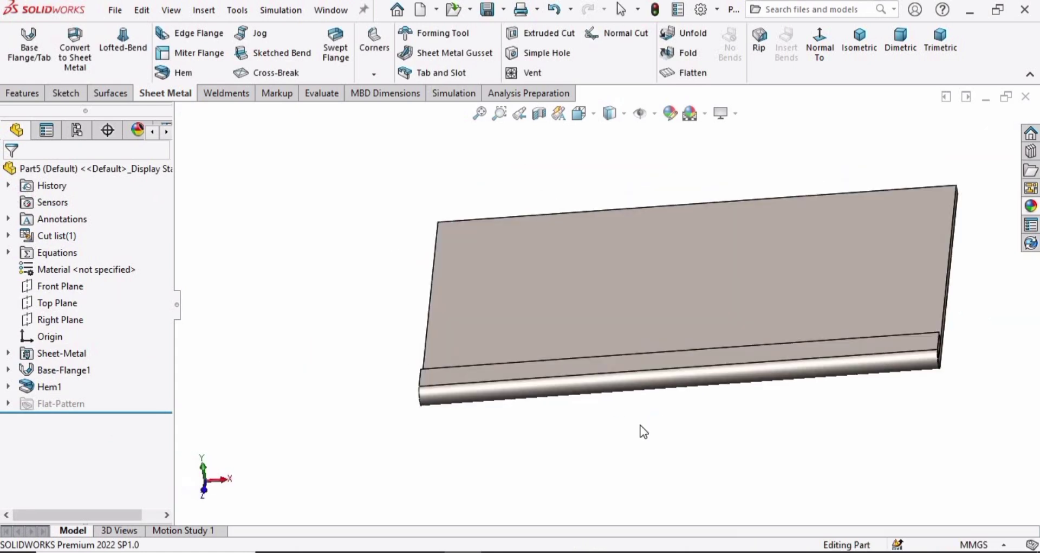
pyautogui.rightClick(53, 388)
pyautogui.click(68, 197)
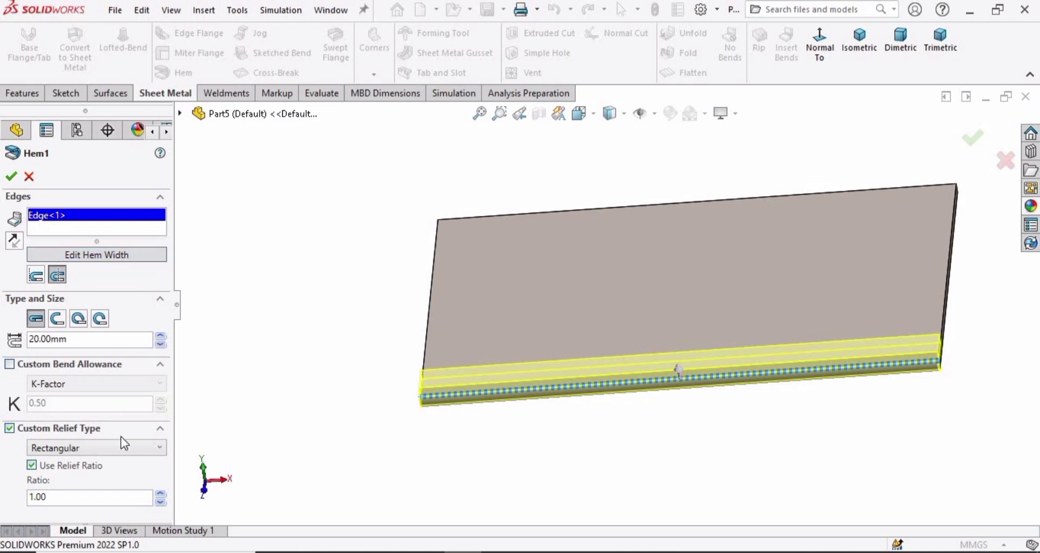
pyautogui.click(89, 251)
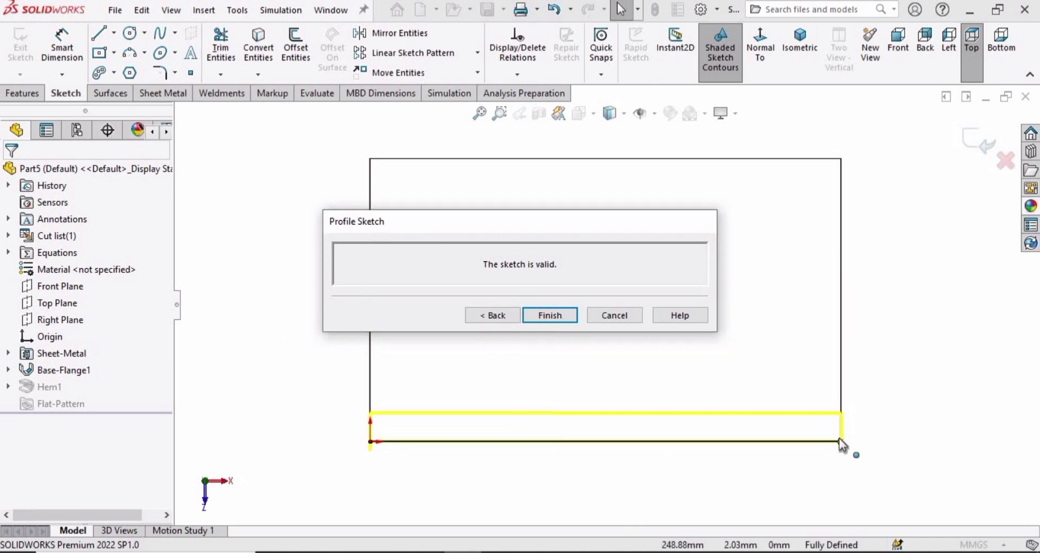
# Step: Shorten the Hem1 profile from both ends and dimension its width to 100 mm
pyautogui.moveTo(840, 438); pyautogui.dragTo(727, 440)
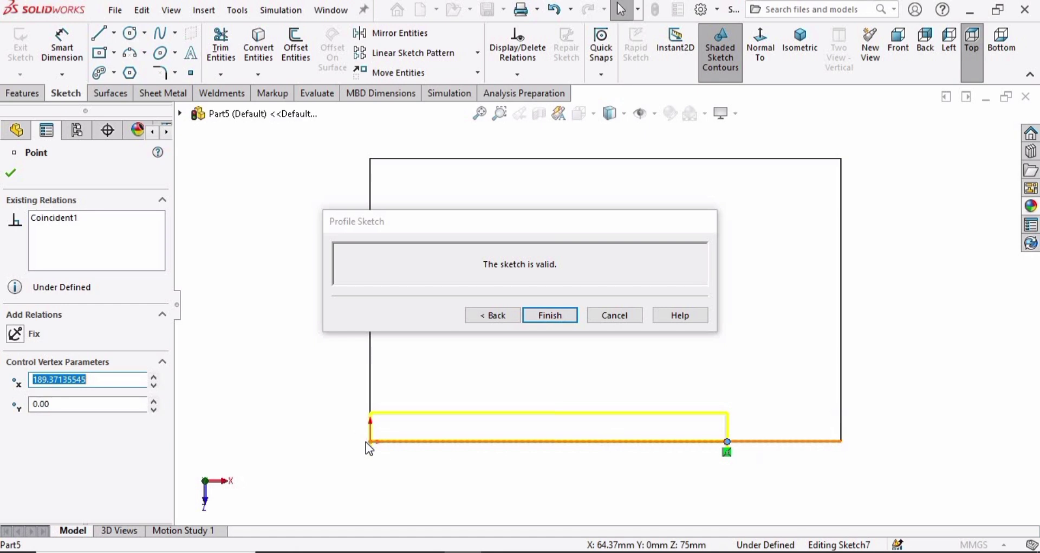
pyautogui.moveTo(370, 440)
pyautogui.mouseDown()
pyautogui.moveTo(486, 456)
pyautogui.moveTo(493, 441)
pyautogui.mouseUp()
pyautogui.click(61, 43)
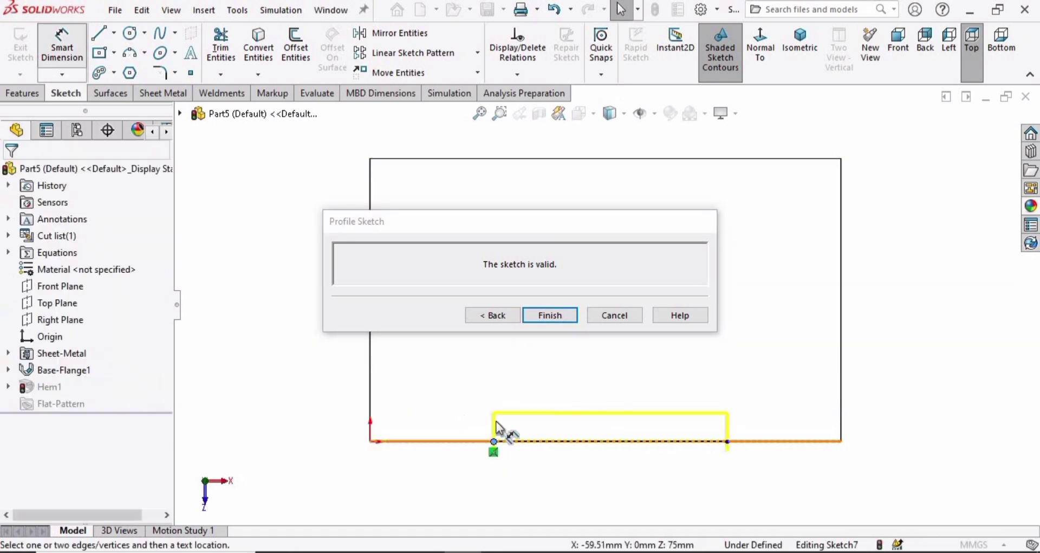
pyautogui.scroll(-2, 640, 447)
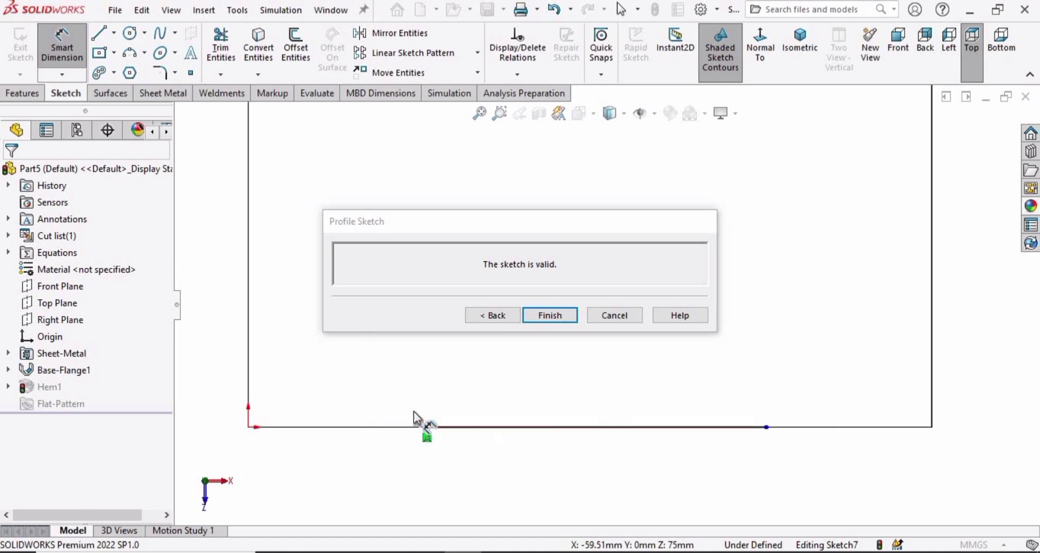
pyautogui.click(445, 428)
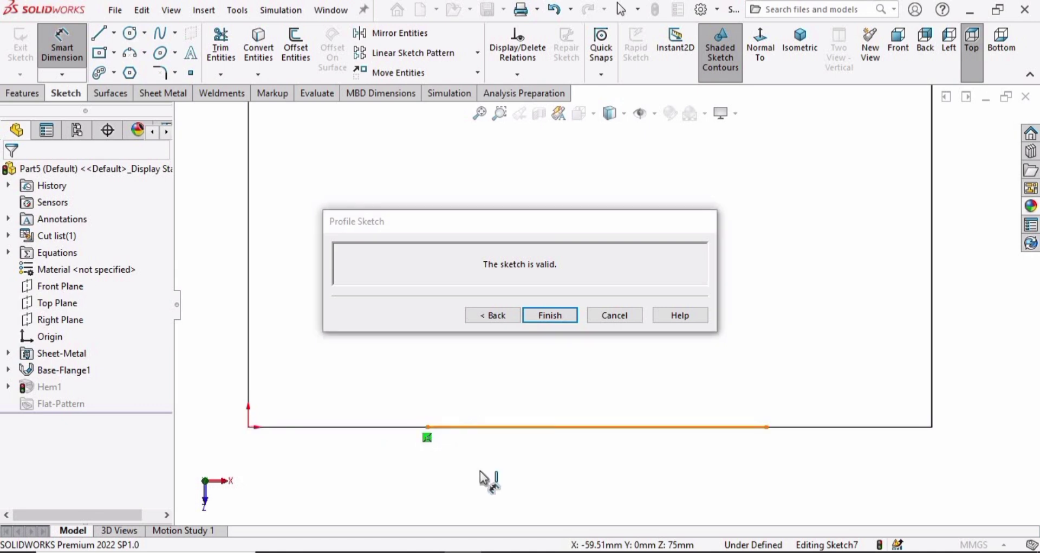
pyautogui.click(593, 477)
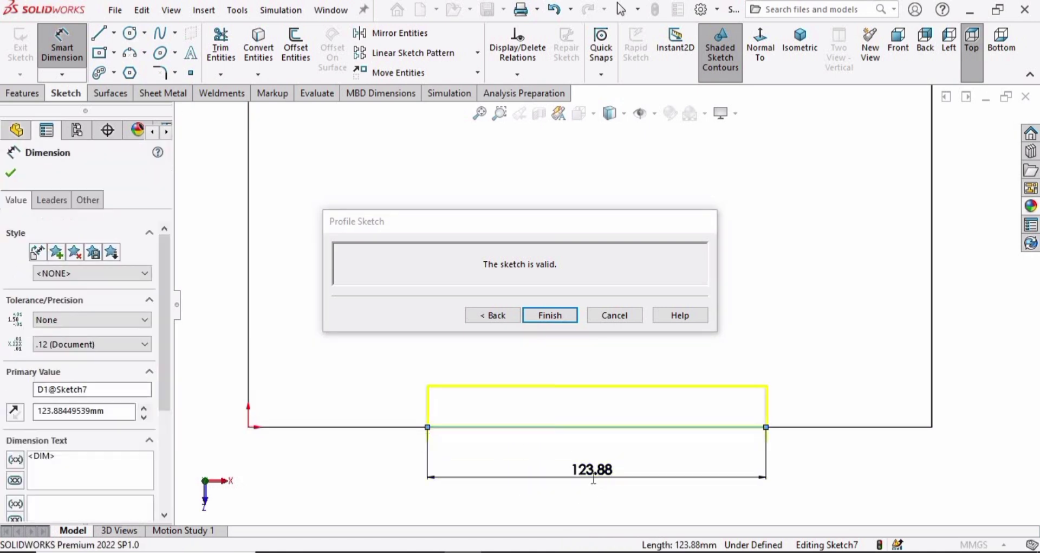
pyautogui.write('100')
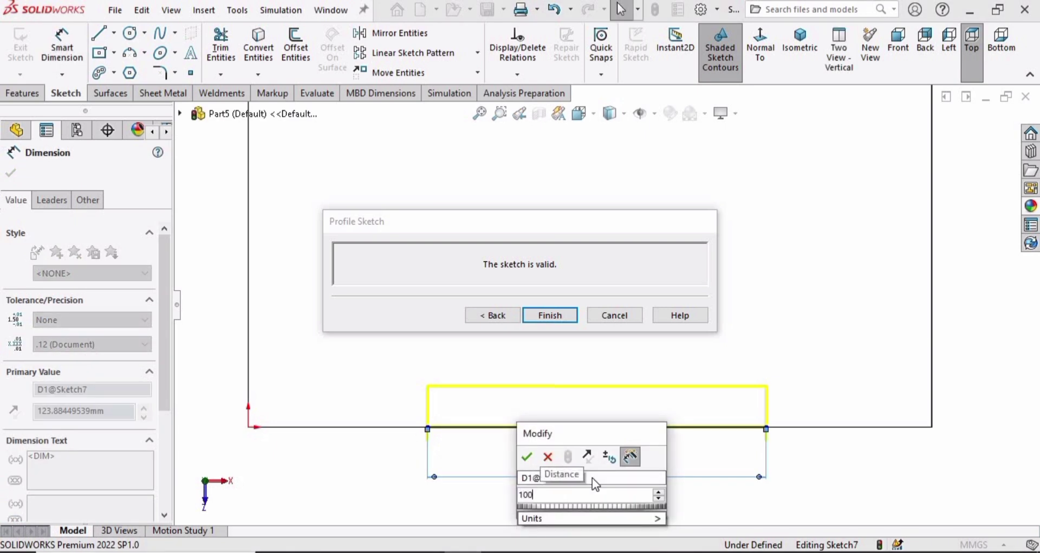
pyautogui.press('Return')
# Step: Dimension the hem's offset from the origin to 80 mm and finish the sketch
pyautogui.click(427, 428)
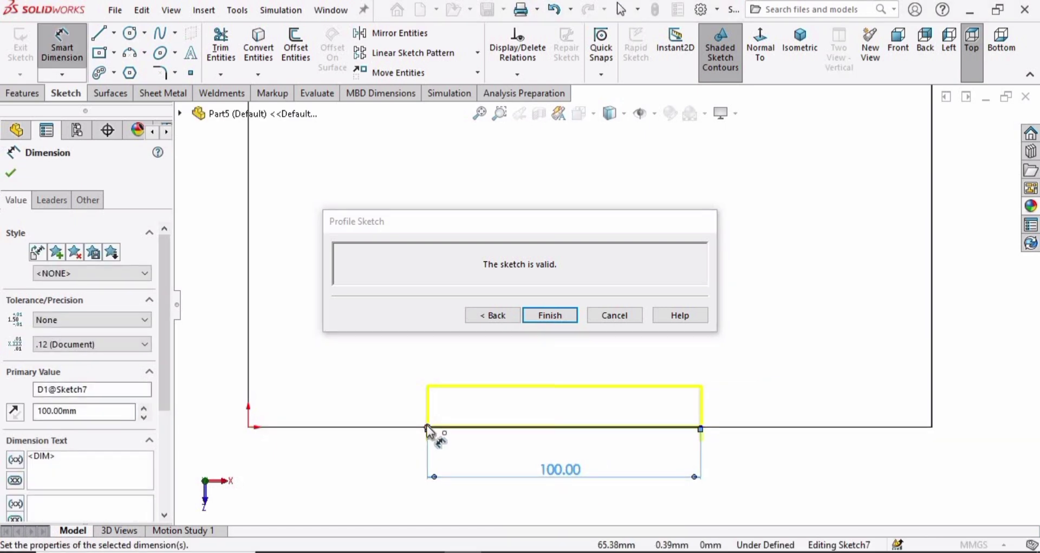
pyautogui.click(249, 428)
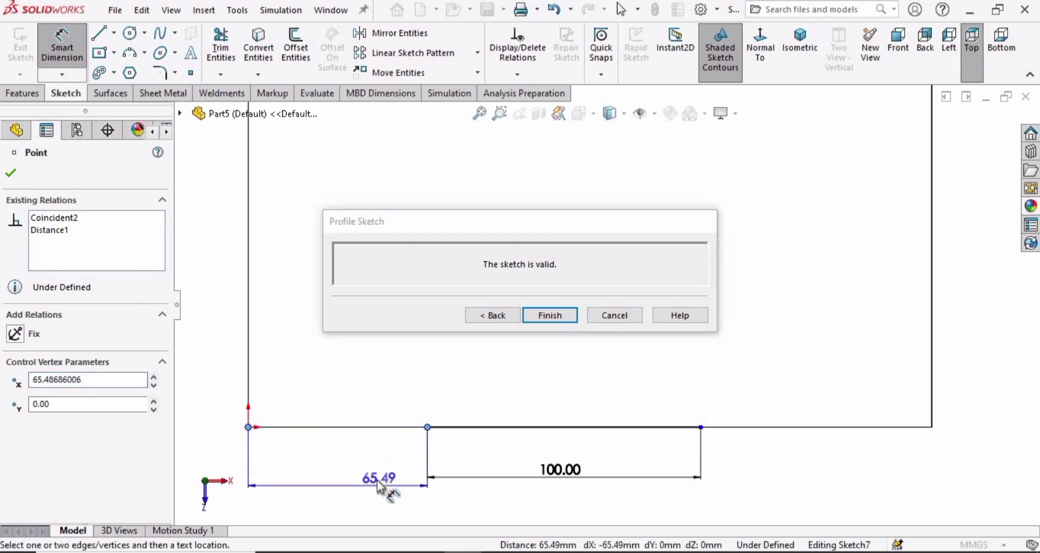
pyautogui.click(378, 480)
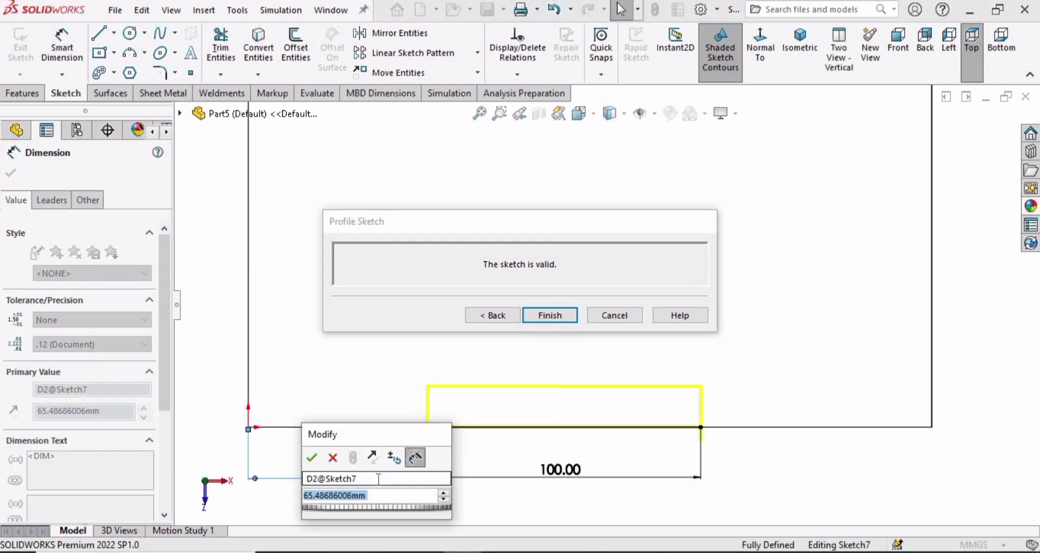
pyautogui.write('80')
pyautogui.press('Return')
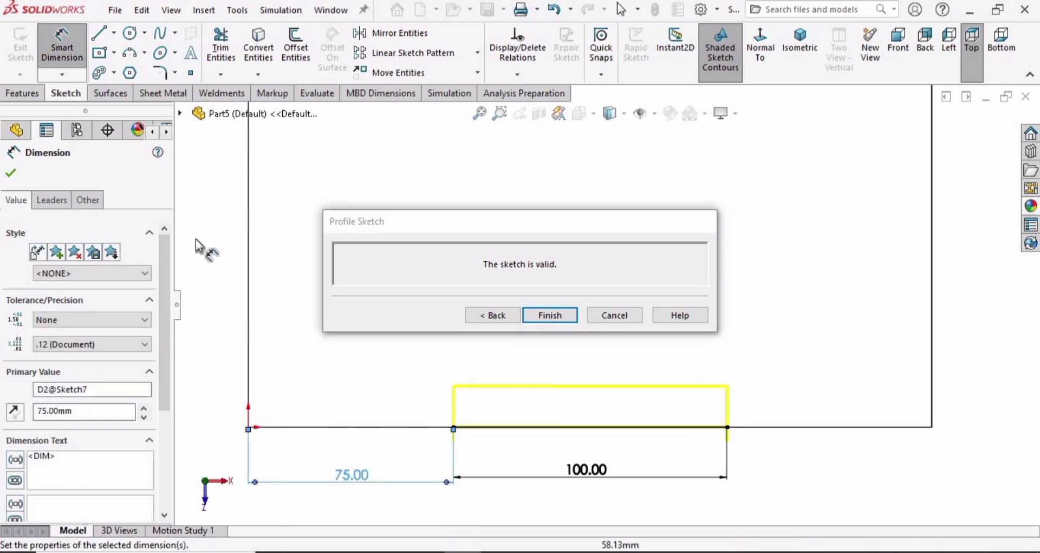
pyautogui.click(548, 316)
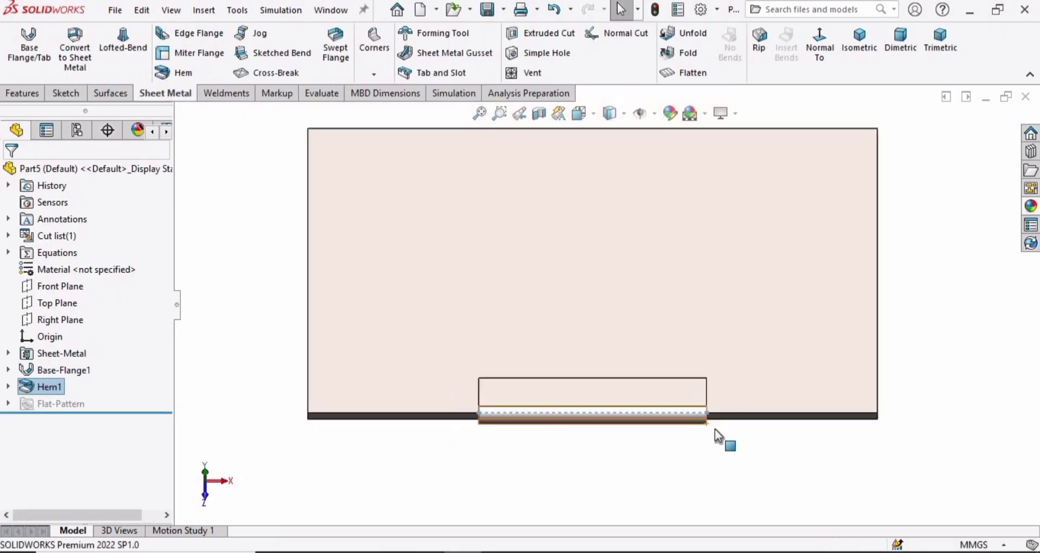
pyautogui.moveTo(714, 428); pyautogui.dragTo(528, 389, button='middle')
pyautogui.hotkey('ctrl', '7')
pyautogui.scroll(-3, 548, 355)
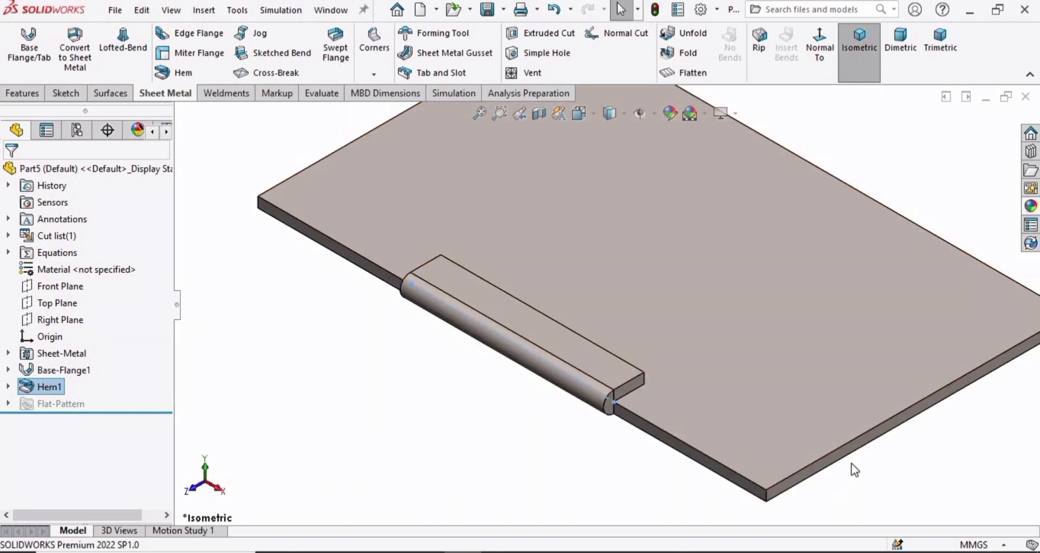
pyautogui.scroll(3, 577, 255)
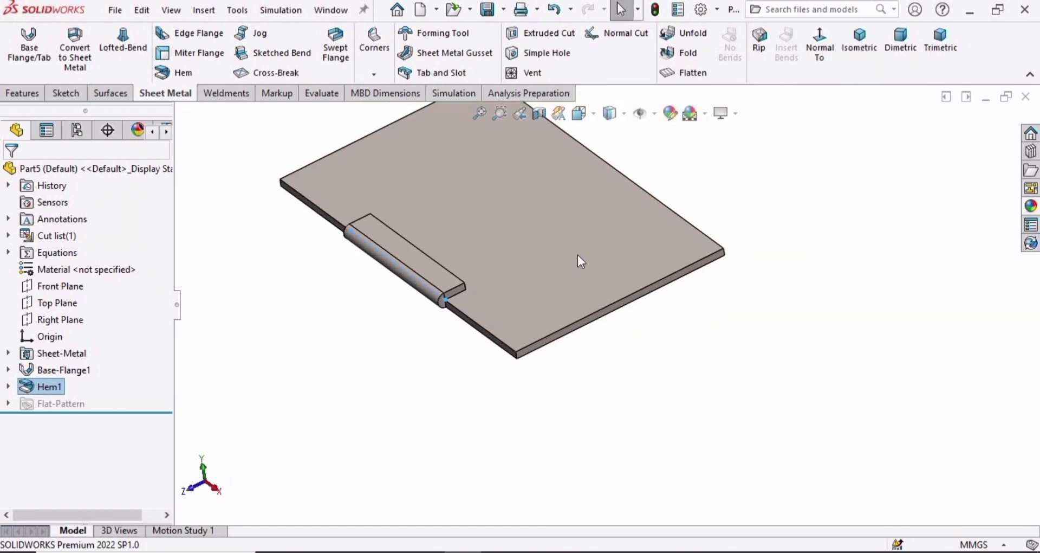
pyautogui.scroll(-1, 578, 255)
# Step: Start an open hem on the 150 mm end edge, 20 mm long with 10 mm gap
pyautogui.click(182, 73)
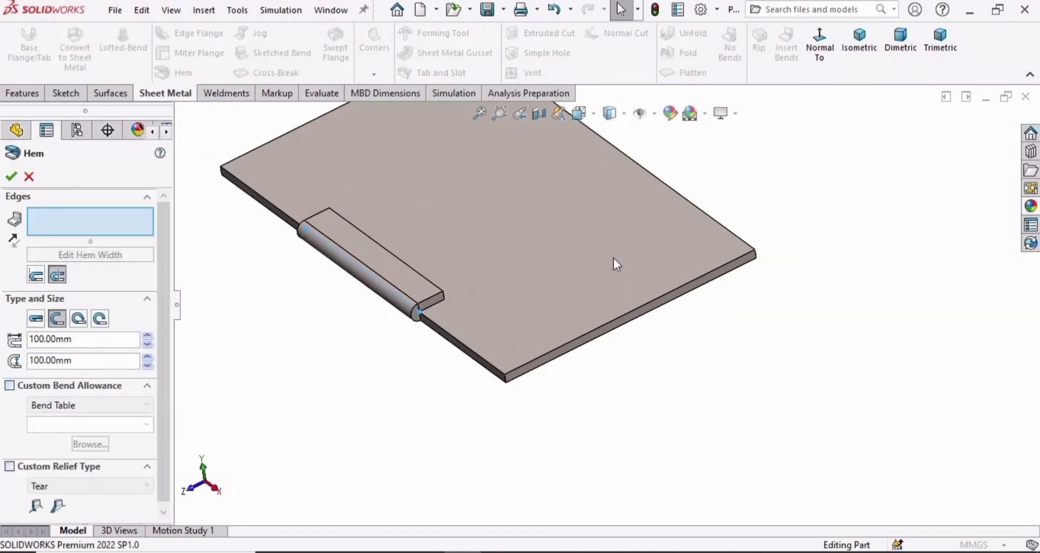
pyautogui.click(594, 332)
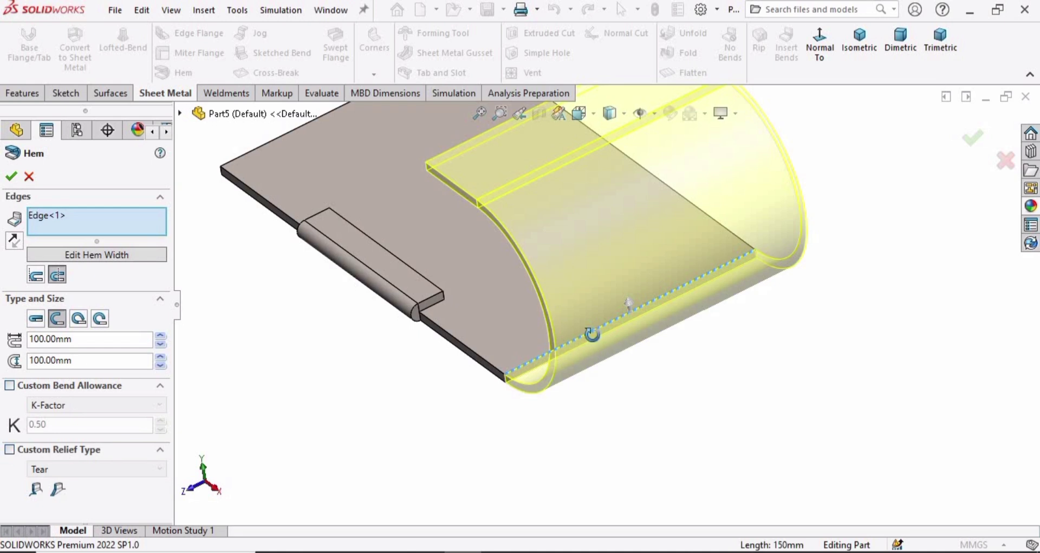
pyautogui.scroll(4, 592, 334)
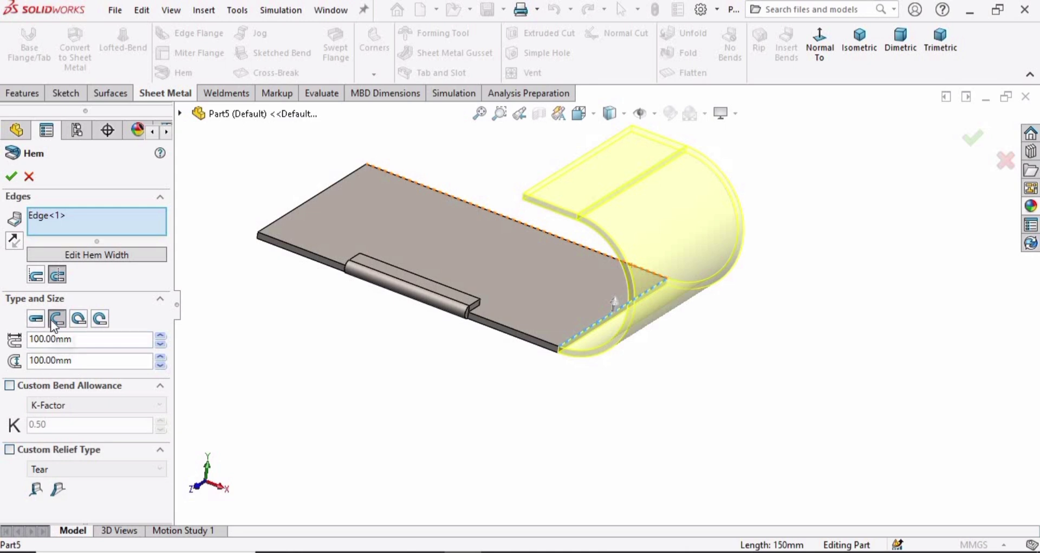
pyautogui.click(34, 282)
pyautogui.click(57, 281)
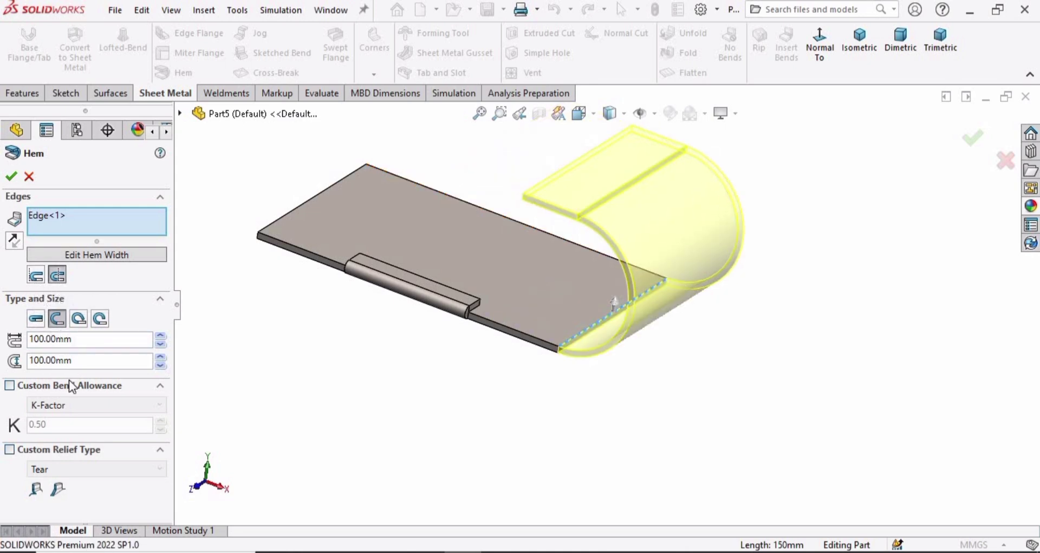
pyautogui.moveTo(83, 345); pyautogui.dragTo(52, 340)
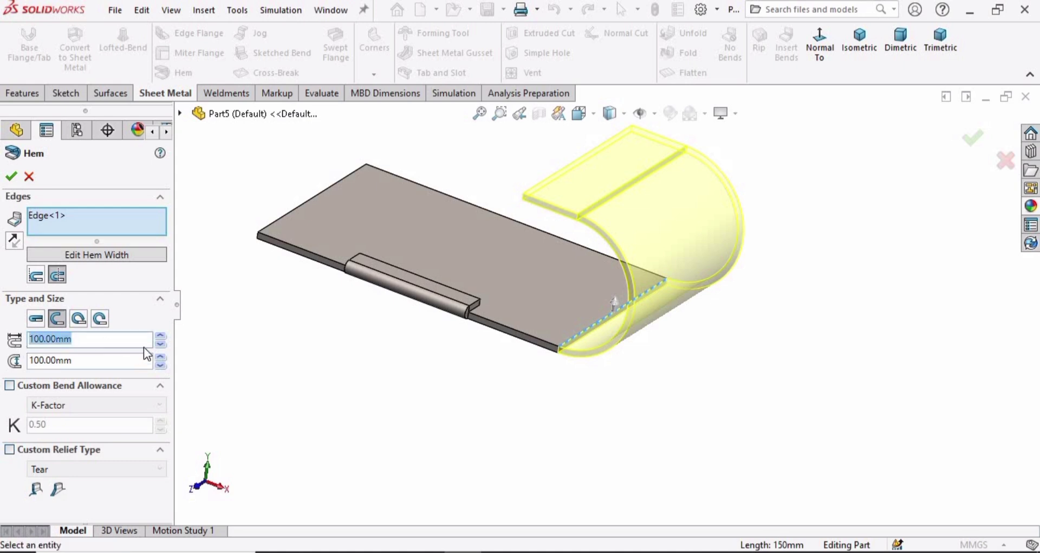
pyautogui.write('2')
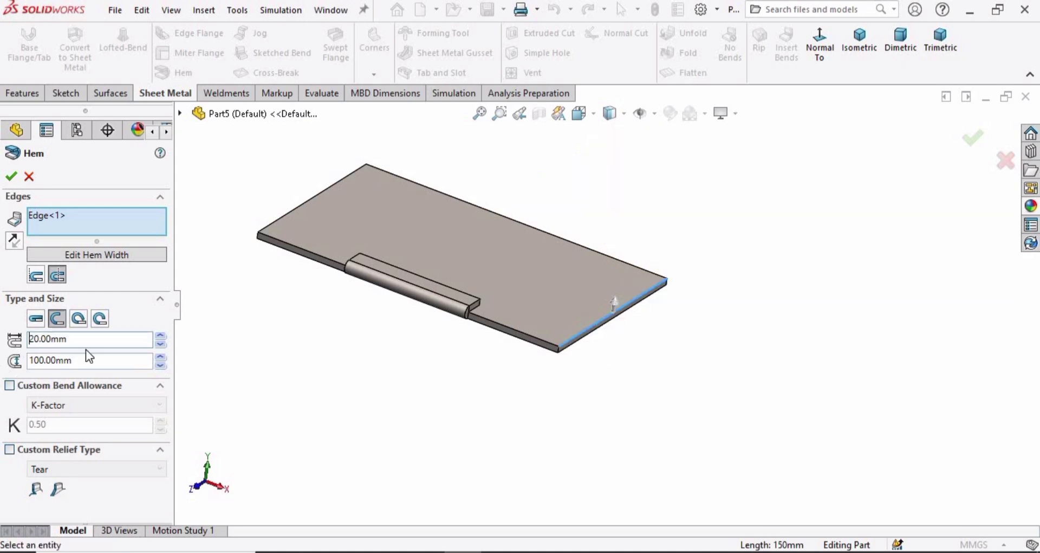
pyautogui.press('Tab')
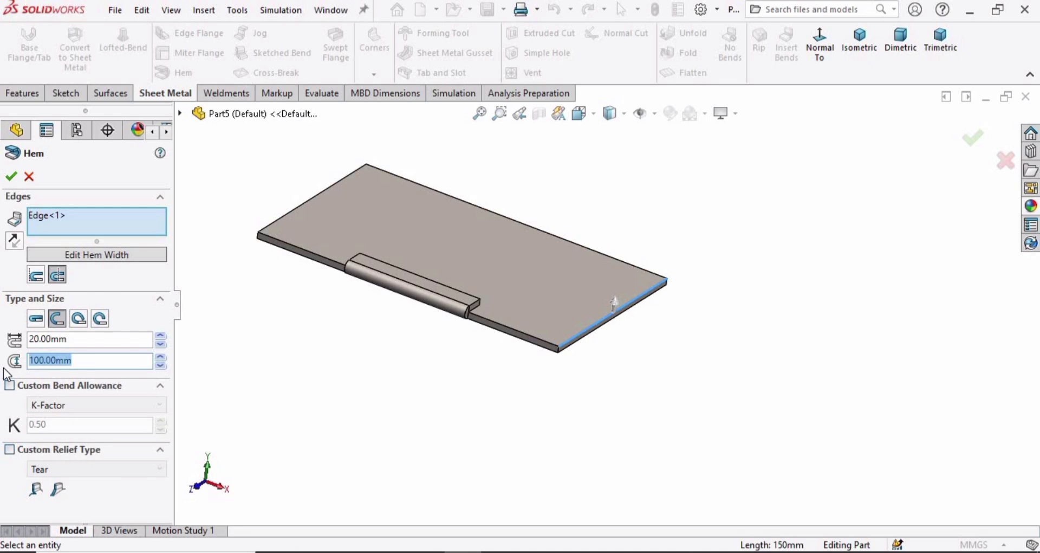
pyautogui.write('10')
pyautogui.press('Return')
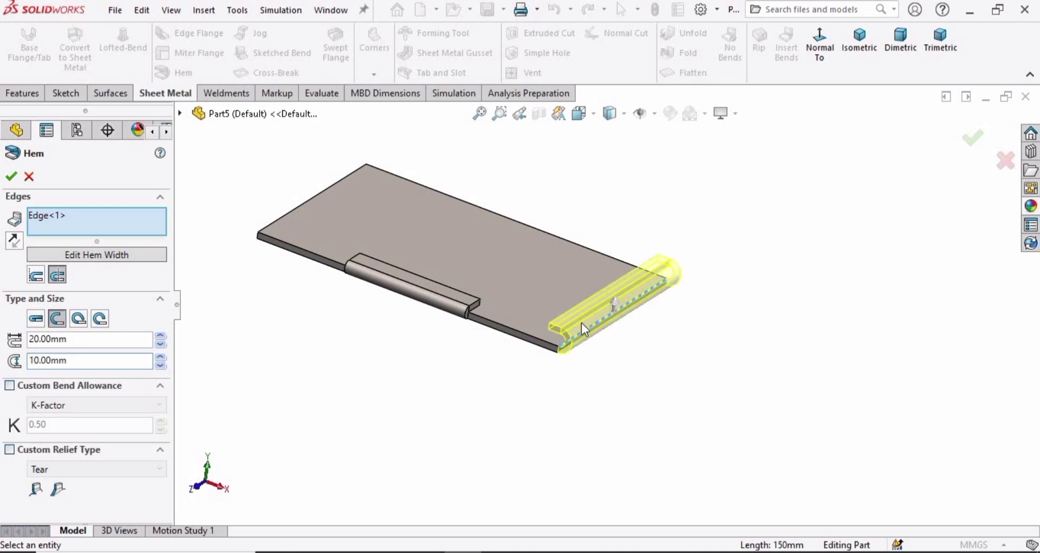
# Step: Use a custom Rectangular relief and place the hem material inside
pyautogui.scroll(-3, 581, 318)
pyautogui.moveTo(558, 295); pyautogui.dragTo(8, 459, button='middle')
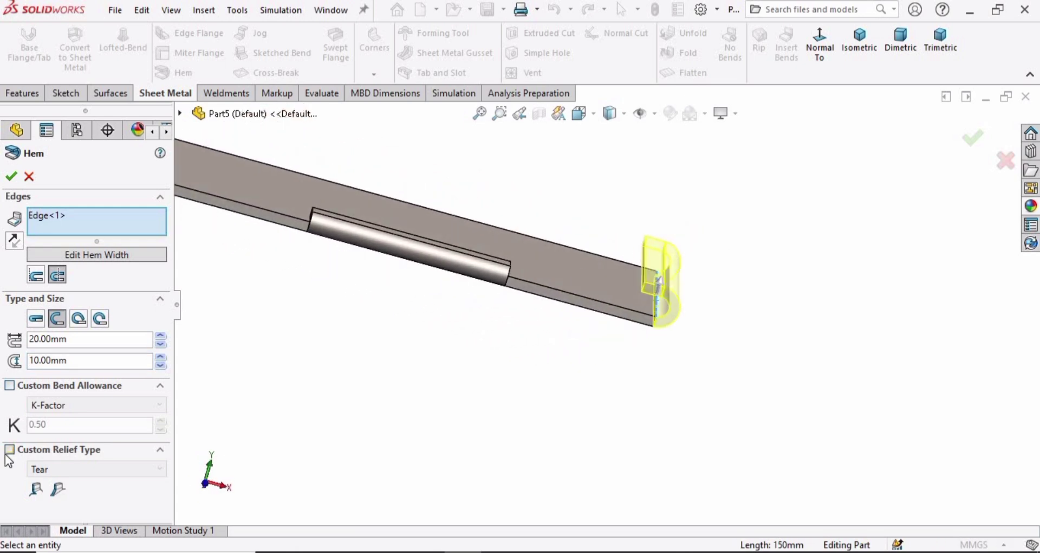
pyautogui.click(10, 450)
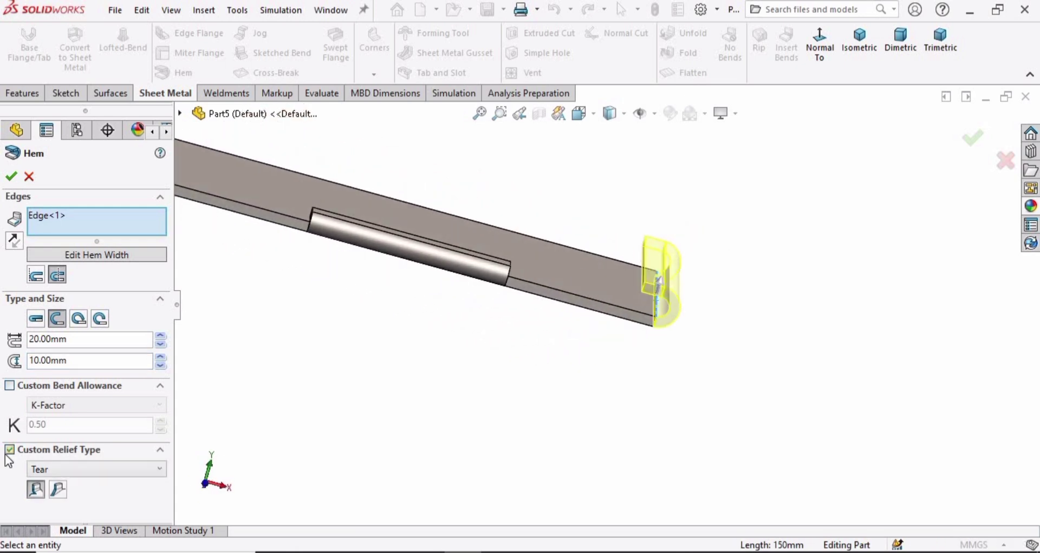
pyautogui.click(132, 469)
pyautogui.click(65, 513)
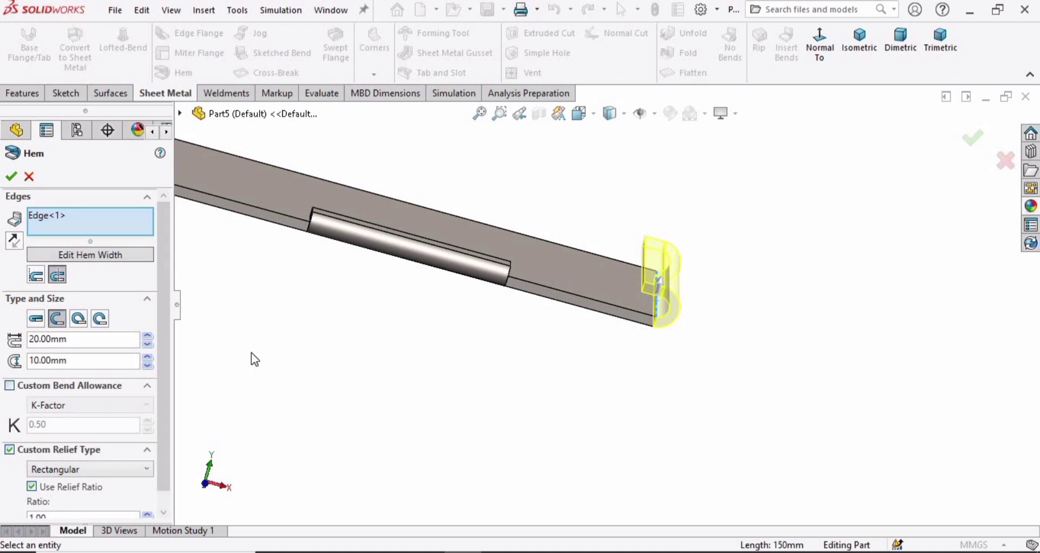
pyautogui.scroll(-1, 168, 285)
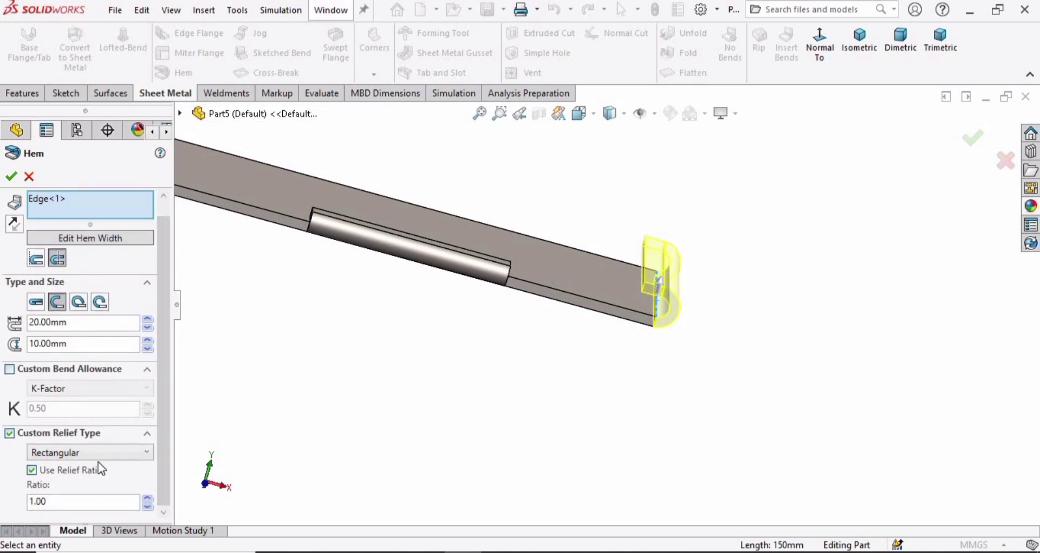
pyautogui.doubleClick(67, 499)
pyautogui.click(37, 259)
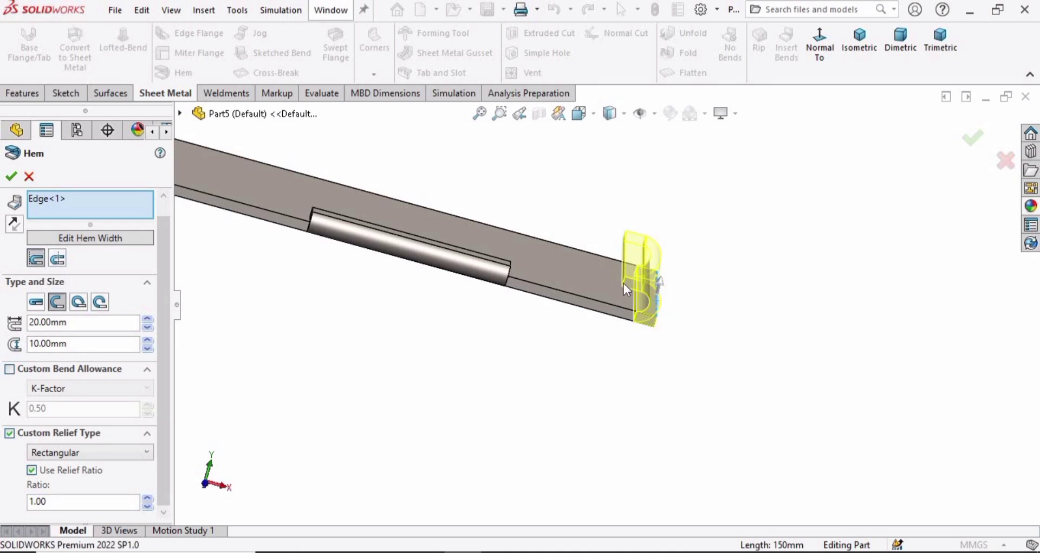
pyautogui.scroll(-5, 625, 343)
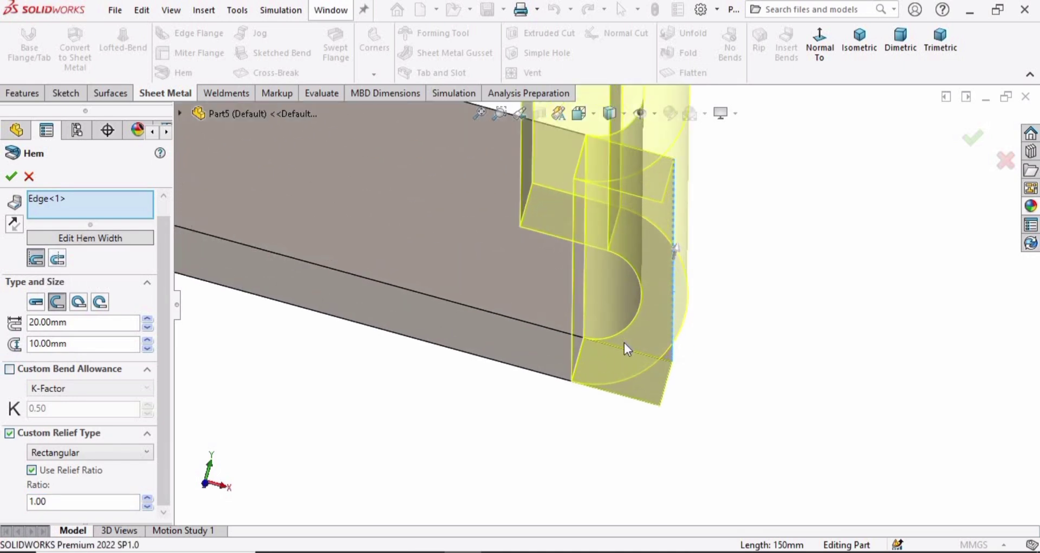
pyautogui.scroll(3, 624, 342)
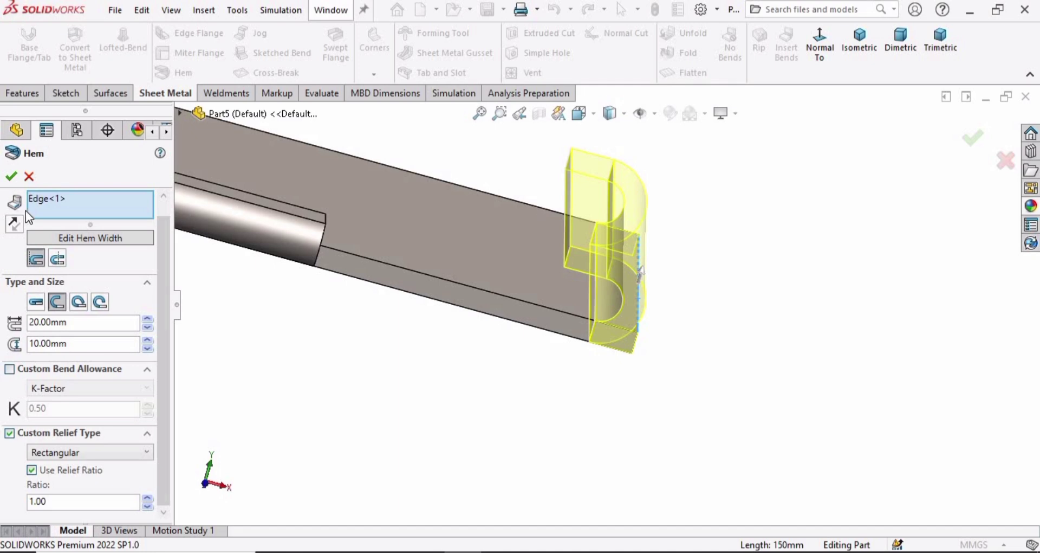
# Step: Trim the hem width profile from both ends and dimension its width to 80 mm
pyautogui.click(87, 242)
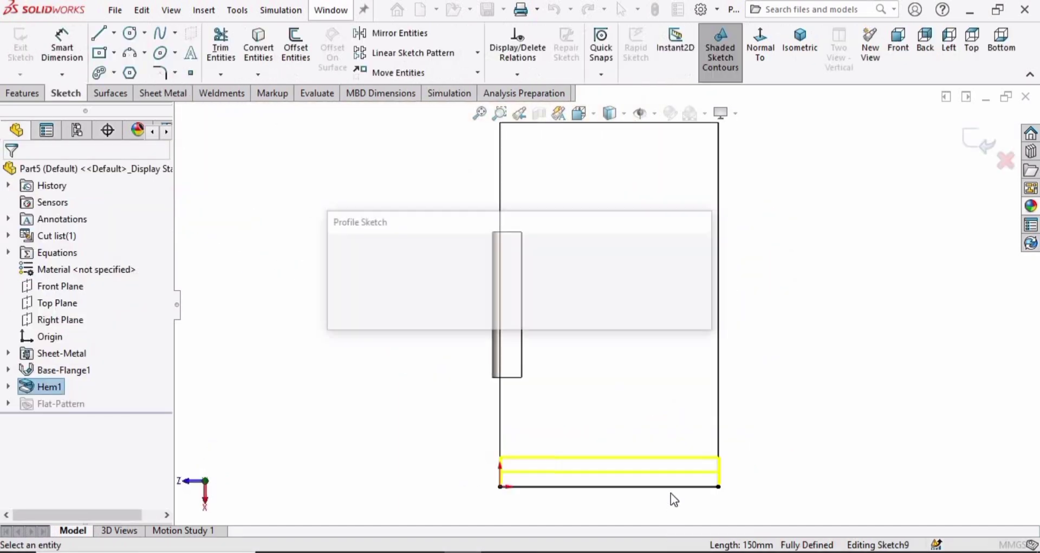
pyautogui.scroll(-4, 642, 467)
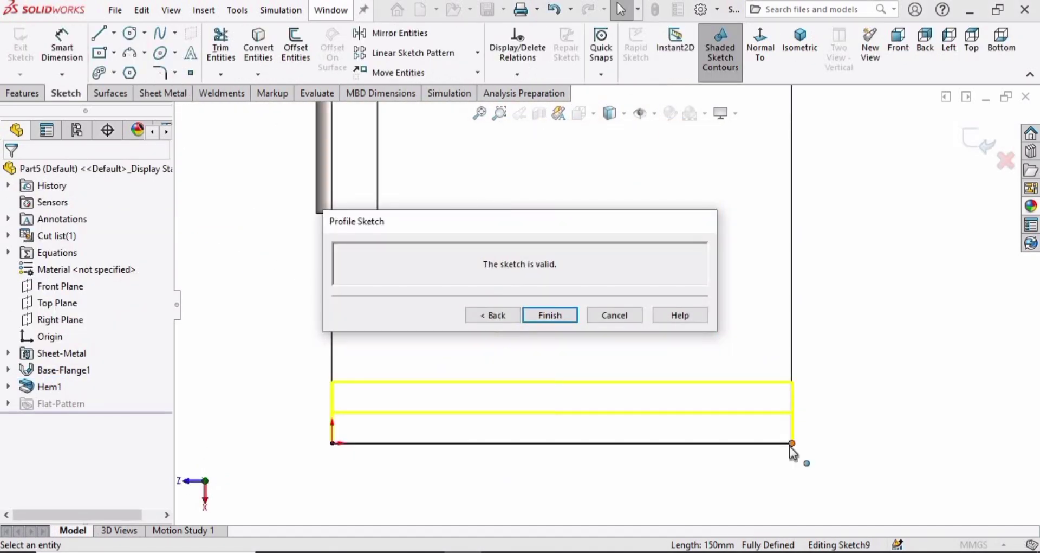
pyautogui.moveTo(792, 443); pyautogui.dragTo(659, 444)
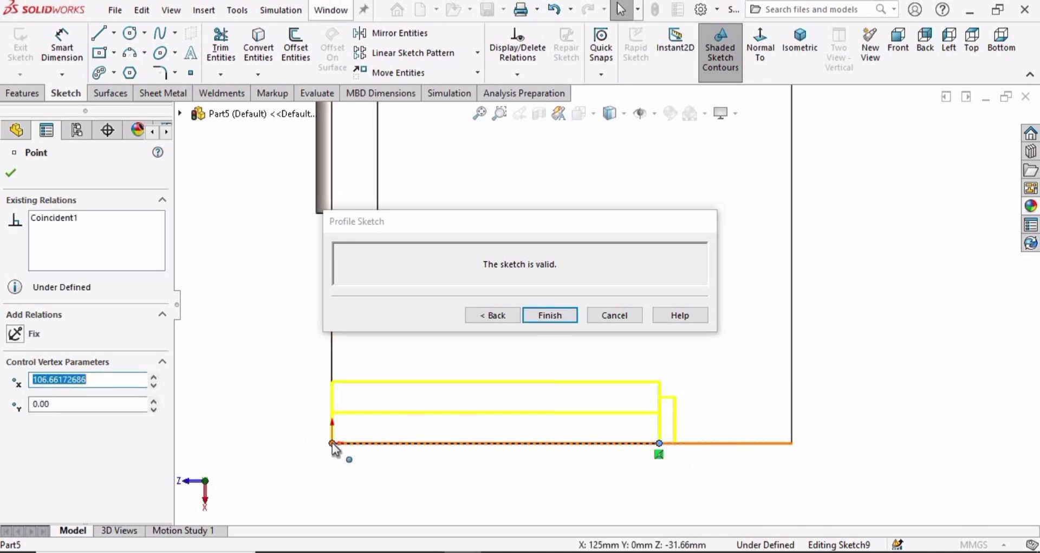
pyautogui.moveTo(332, 443); pyautogui.dragTo(490, 444)
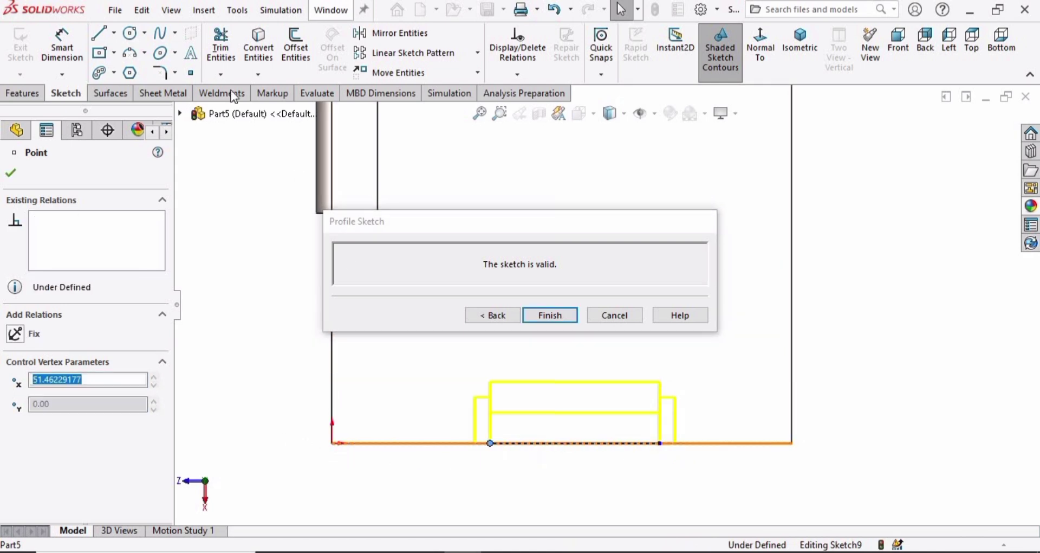
pyautogui.click(65, 43)
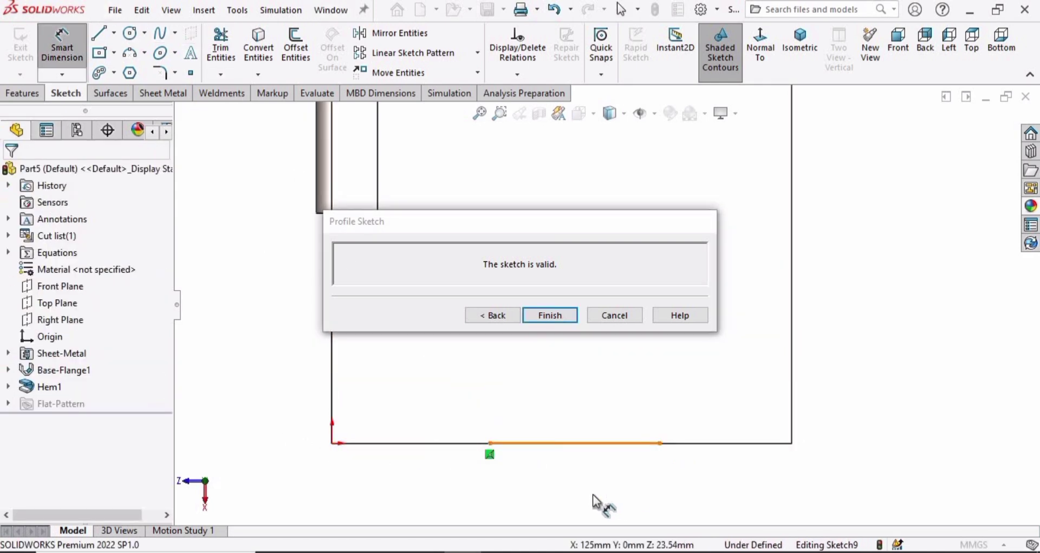
pyautogui.click(575, 443)
pyautogui.click(576, 494)
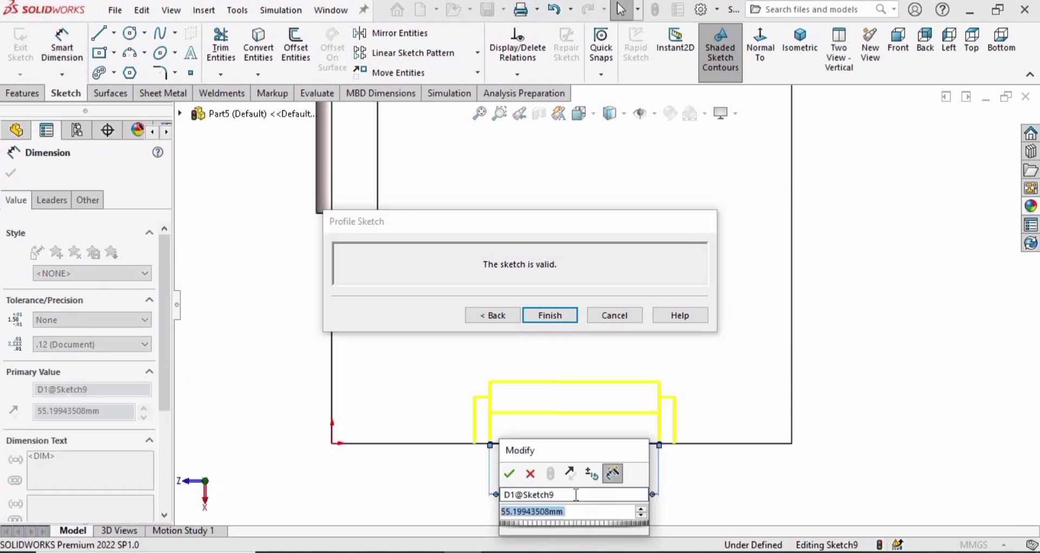
pyautogui.press('BackSpace')
pyautogui.write('55.2')
pyautogui.press('Return')
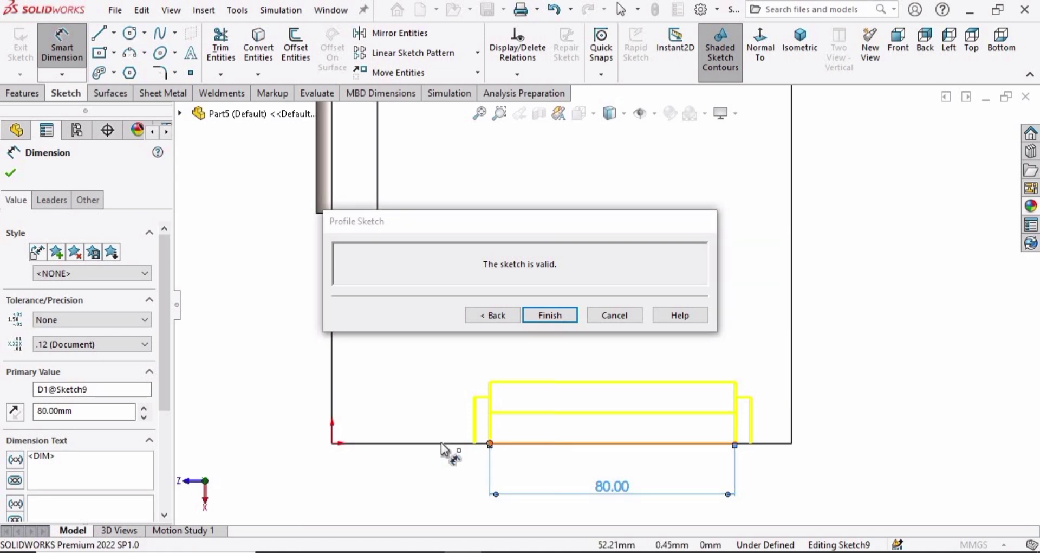
# Step: Dimension the hem 35 mm from the plate corner and finish, creating Hem2
pyautogui.click(490, 442)
pyautogui.click(332, 443)
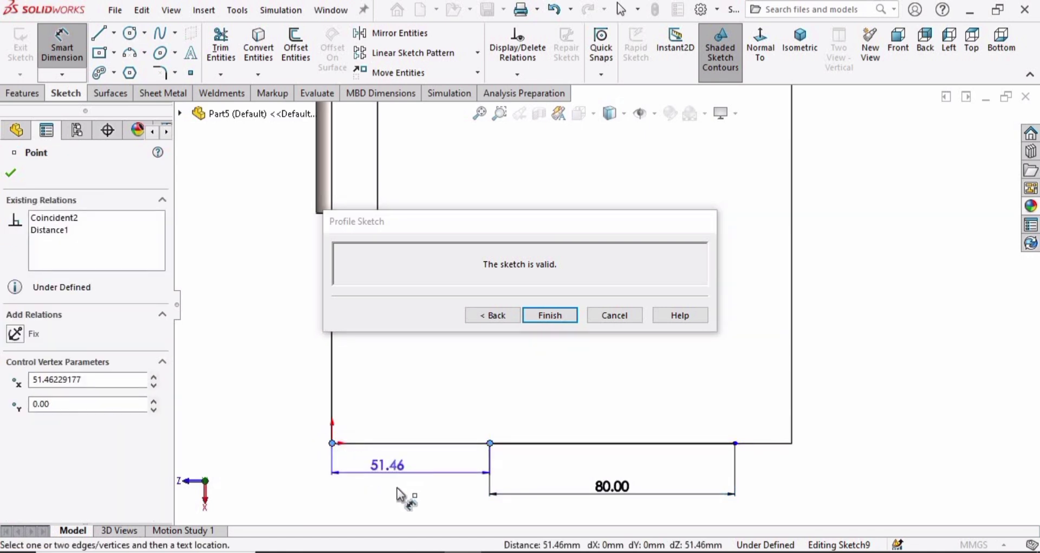
pyautogui.click(405, 493)
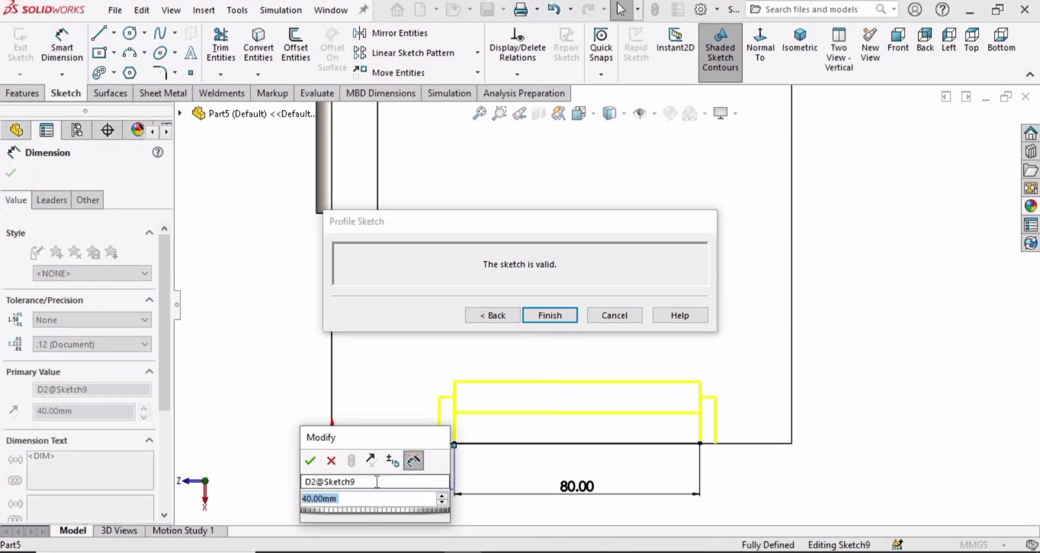
pyautogui.write('35')
pyautogui.press('Return')
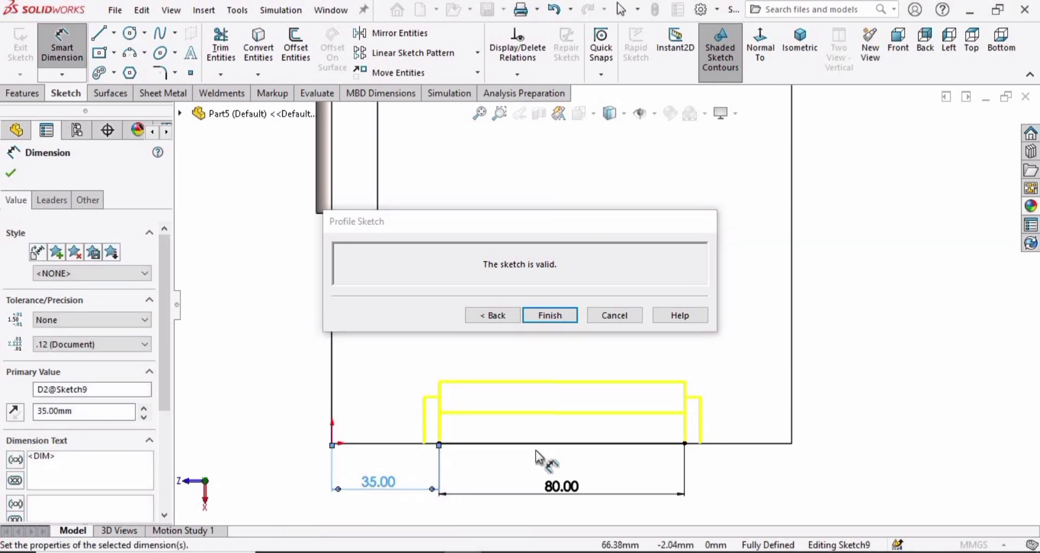
pyautogui.click(544, 315)
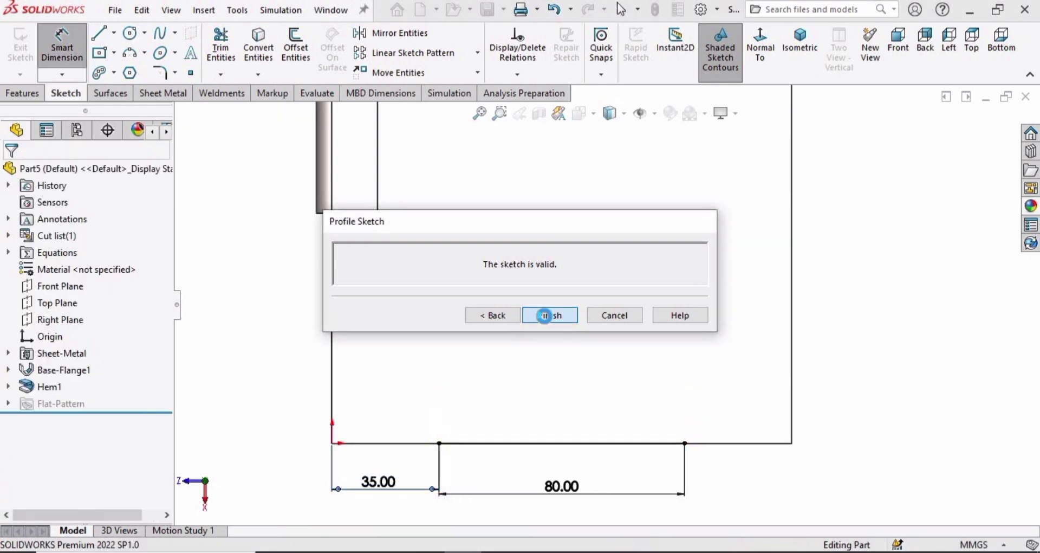
pyautogui.click(545, 316)
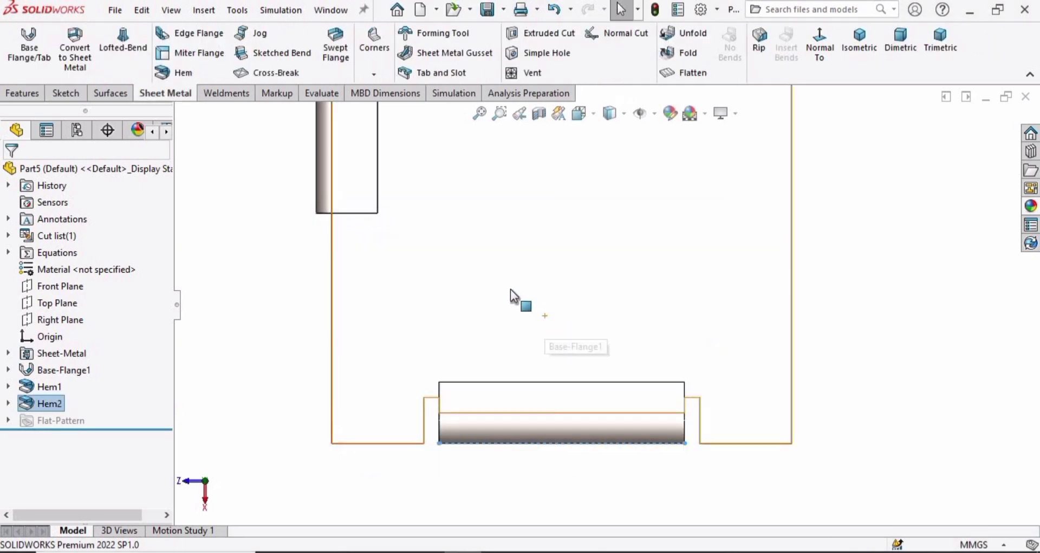
pyautogui.moveTo(552, 383); pyautogui.dragTo(524, 321, button='middle')
pyautogui.moveTo(537, 366); pyautogui.dragTo(650, 281, button='middle')
pyautogui.scroll(-5, 708, 421)
pyautogui.scroll(5, 528, 397)
pyautogui.moveTo(668, 193); pyautogui.dragTo(680, 281, button='middle')
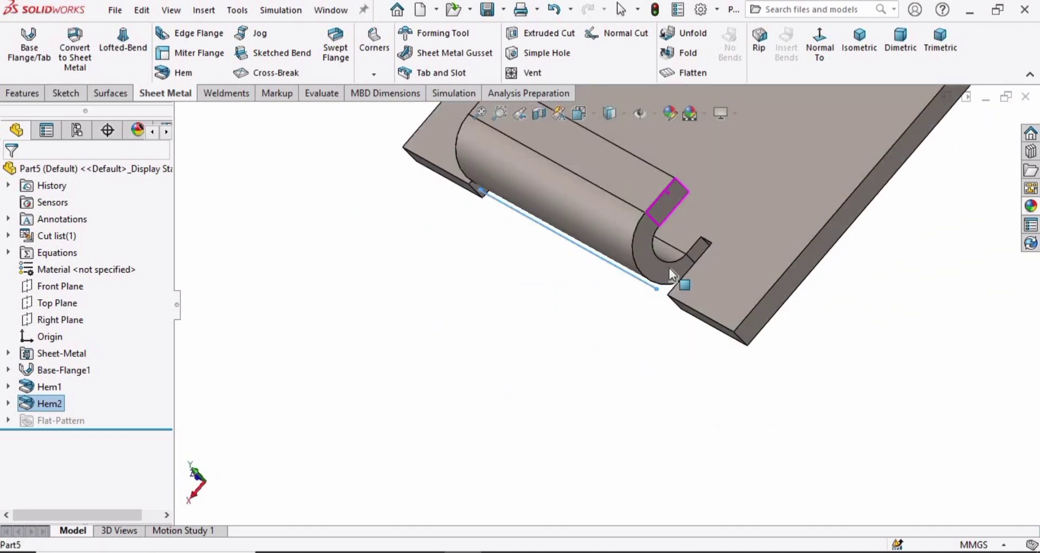
pyautogui.click(846, 49)
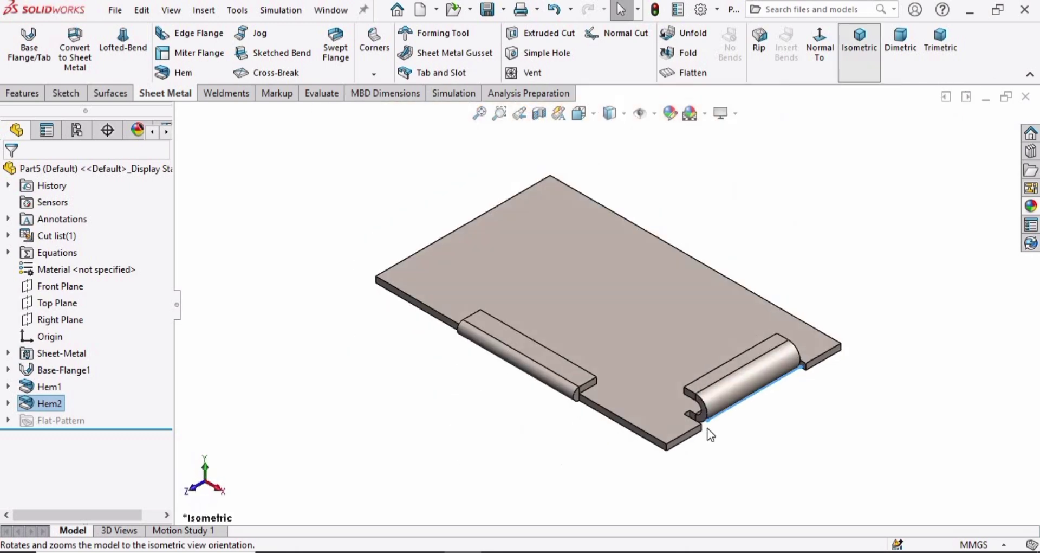
pyautogui.scroll(-4, 648, 406)
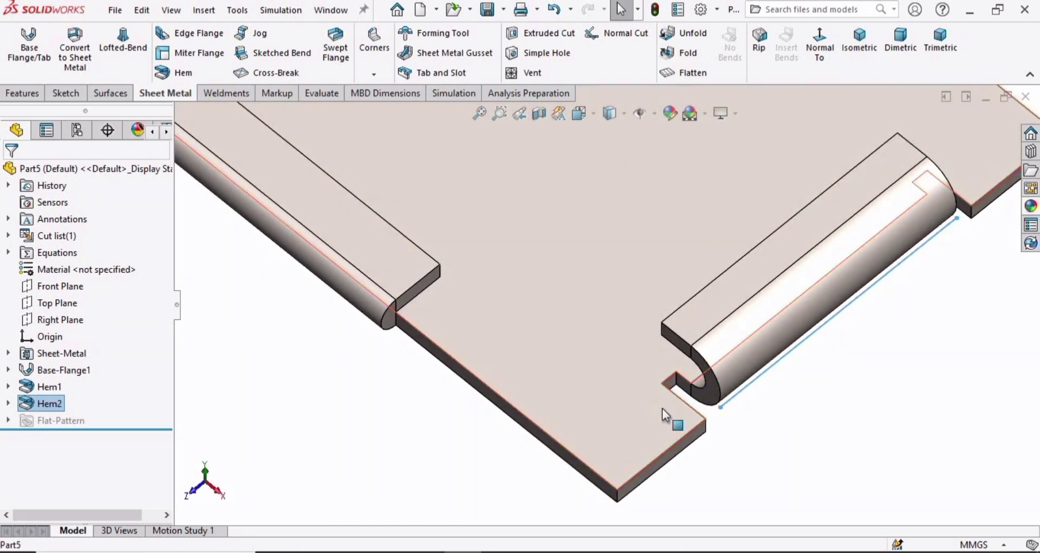
pyautogui.scroll(5, 662, 408)
pyautogui.scroll(-3, 620, 221)
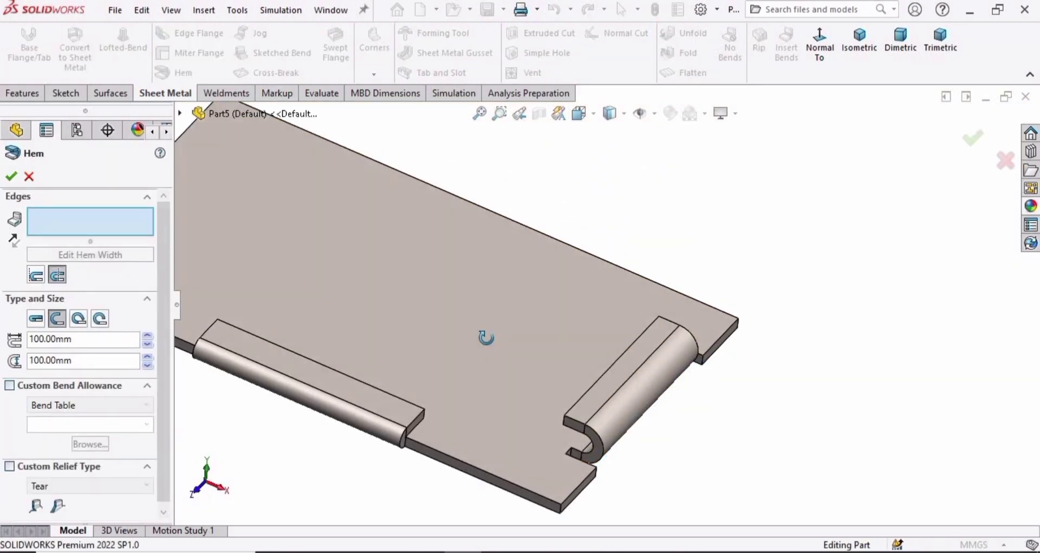
# Step: Apply a full-length Tear Drop hem (200°, 1.25 mm radius) to the plate's left edge
pyautogui.scroll(-5, 576, 241)
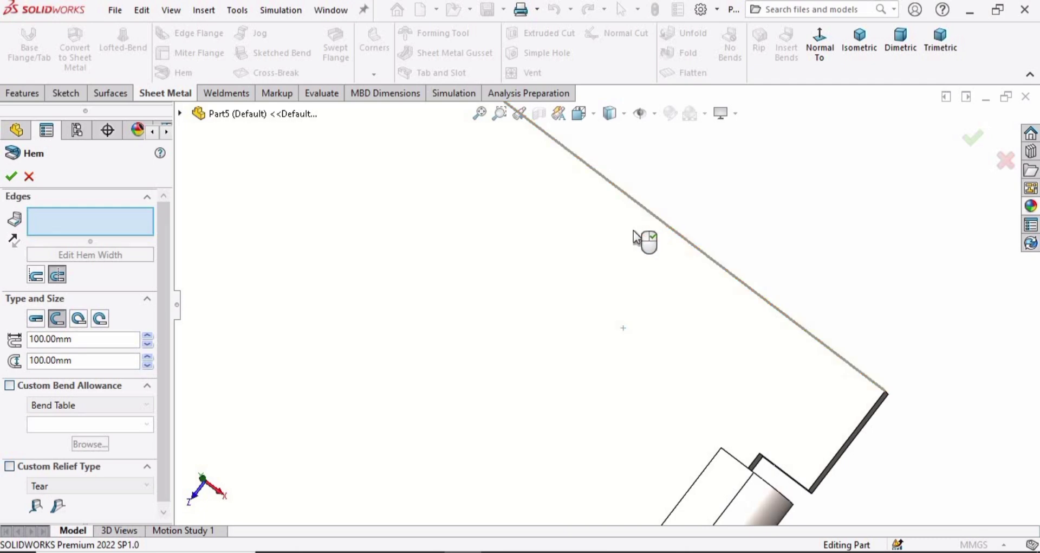
pyautogui.click(648, 222)
pyautogui.moveTo(635, 262); pyautogui.dragTo(591, 395, button='middle')
pyautogui.scroll(5, 618, 347)
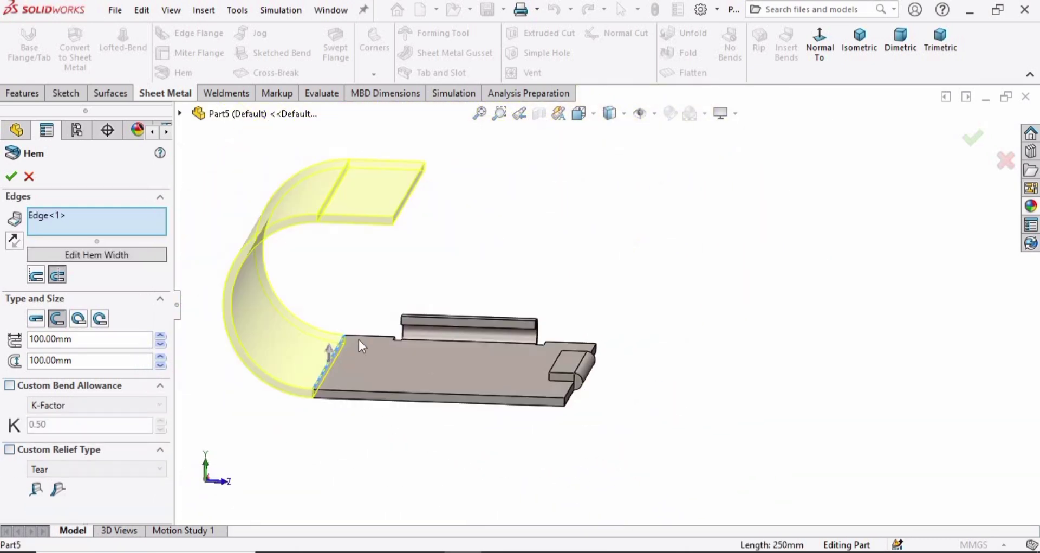
pyautogui.moveTo(359, 339); pyautogui.dragTo(180, 285, button='middle')
pyautogui.click(80, 318)
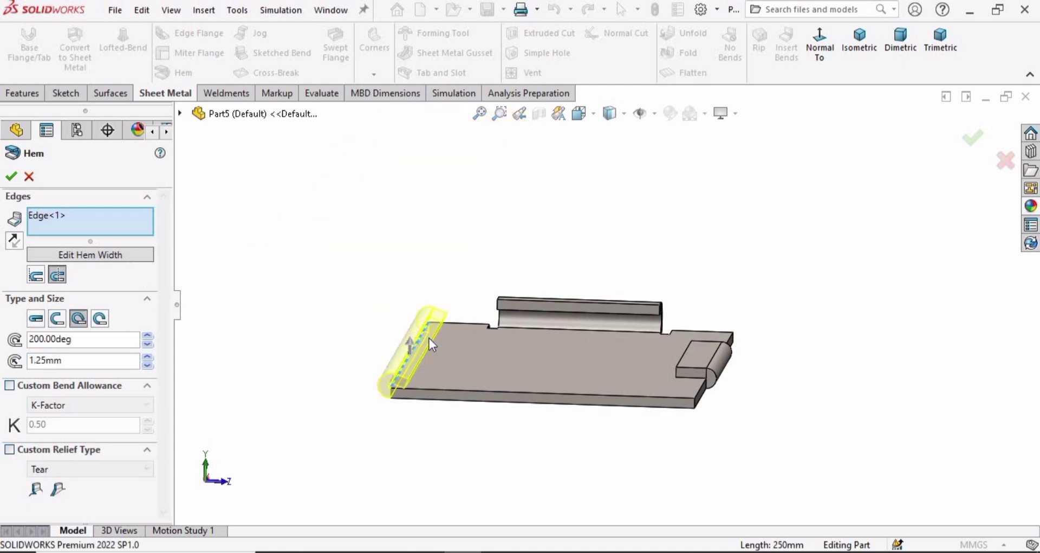
pyautogui.scroll(-6, 384, 395)
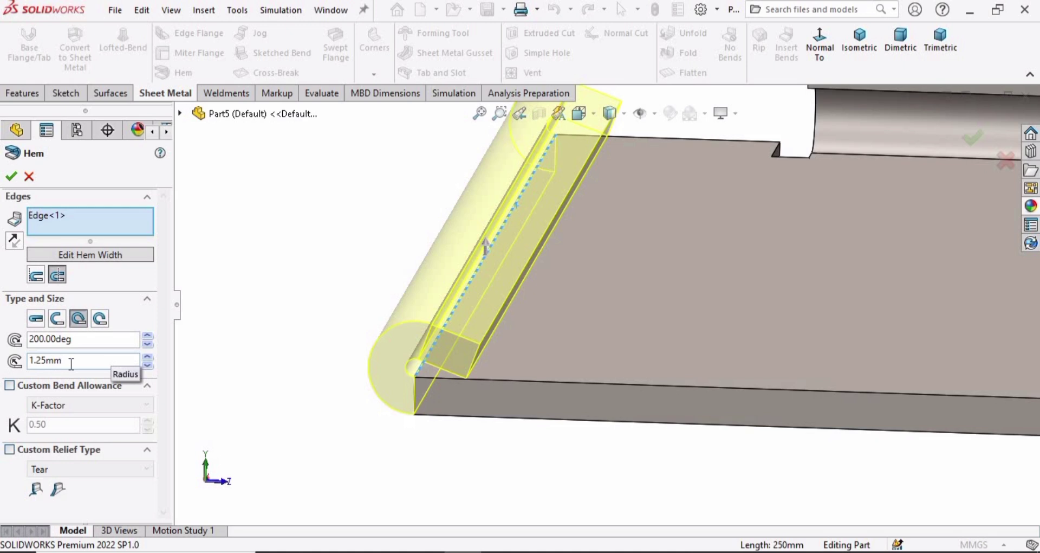
pyautogui.click(12, 177)
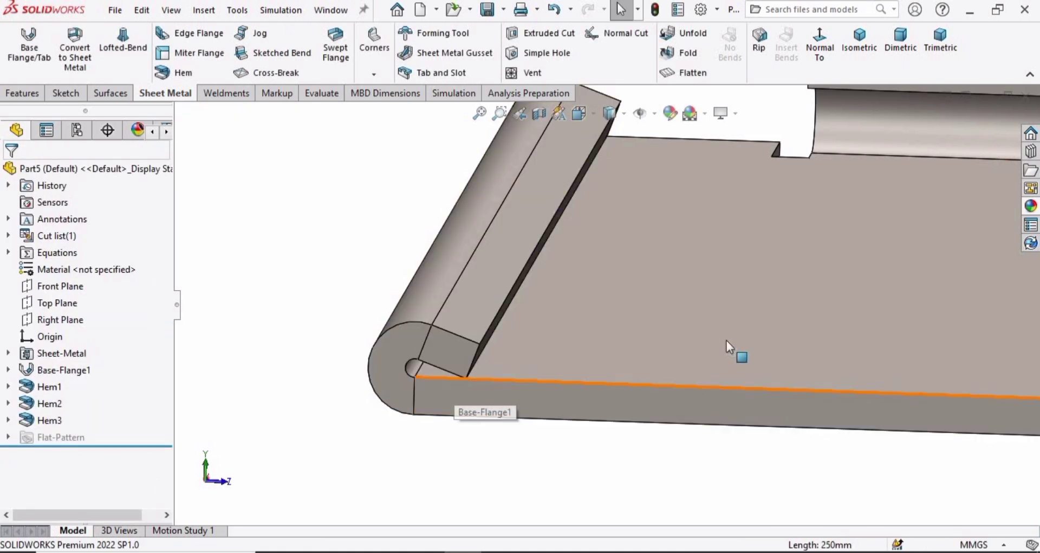
pyautogui.scroll(5, 726, 333)
pyautogui.moveTo(726, 333); pyautogui.dragTo(709, 365, button='middle')
pyautogui.scroll(-3, 709, 366)
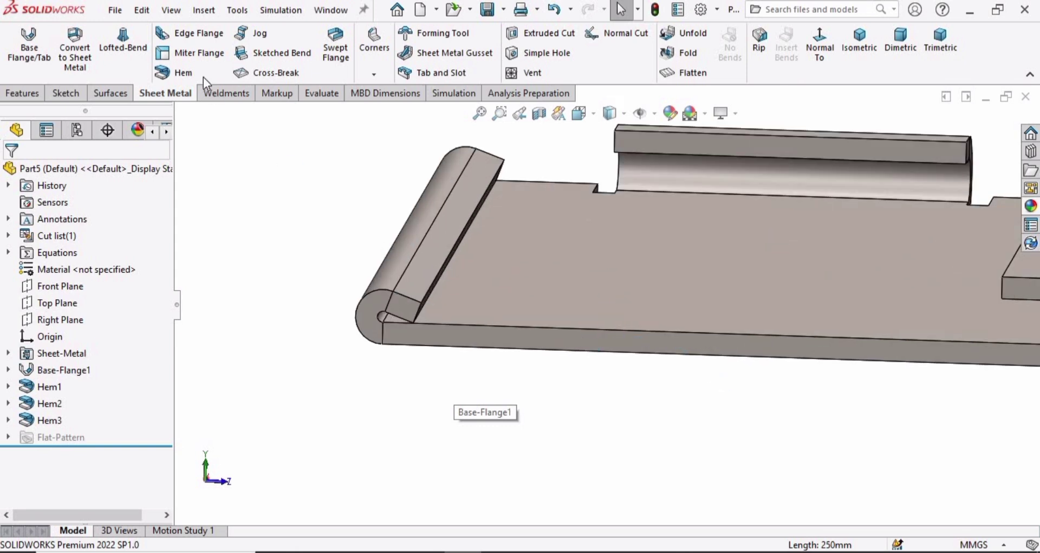
# Step: Start a rolled hem on the bottom front edge and inspect its preview
pyautogui.click(179, 72)
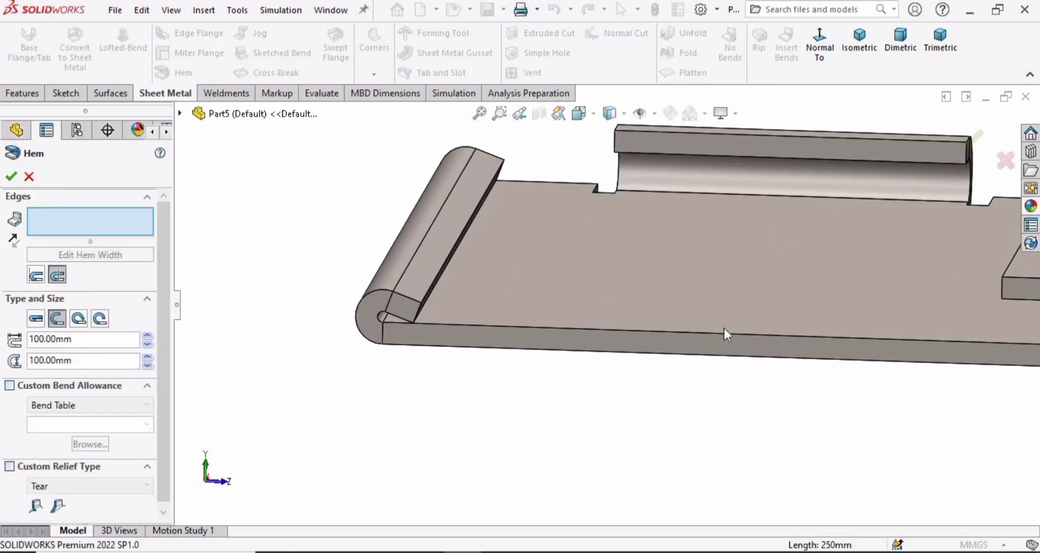
pyautogui.click(697, 333)
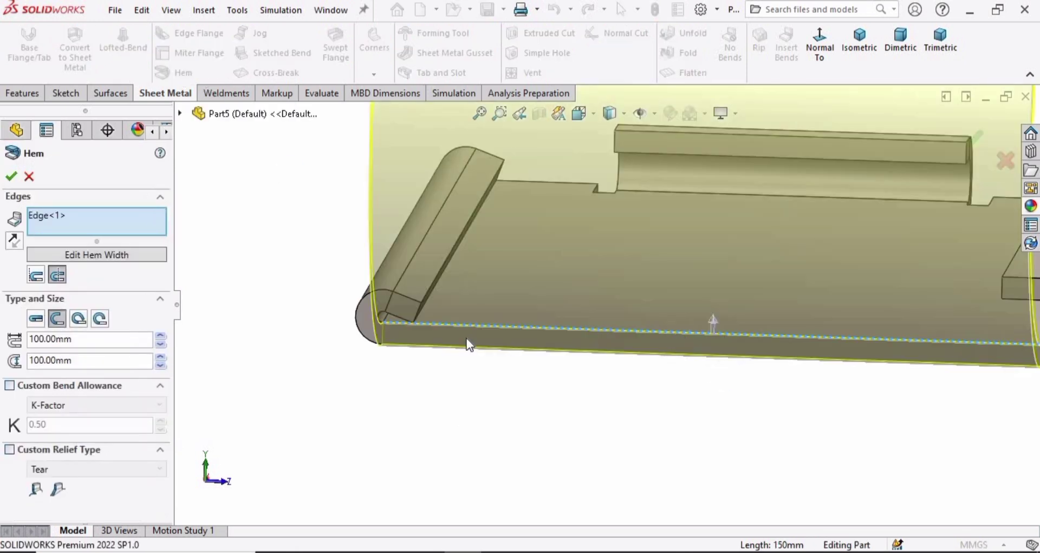
pyautogui.click(99, 319)
pyautogui.moveTo(552, 392); pyautogui.dragTo(905, 415, button='middle')
pyautogui.scroll(-5, 707, 357)
pyautogui.scroll(-5, 681, 341)
pyautogui.scroll(3, 538, 317)
pyautogui.scroll(2, 867, 404)
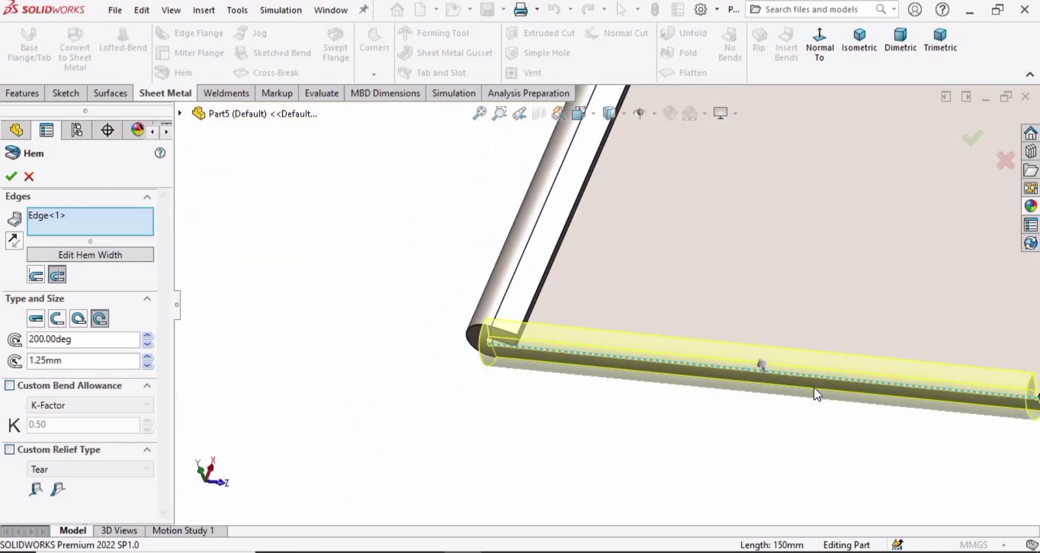
pyautogui.scroll(-4, 814, 386)
# Step: Shorten the hem width by pulling both endpoints inward from the edge ends, then accept
pyautogui.click(68, 252)
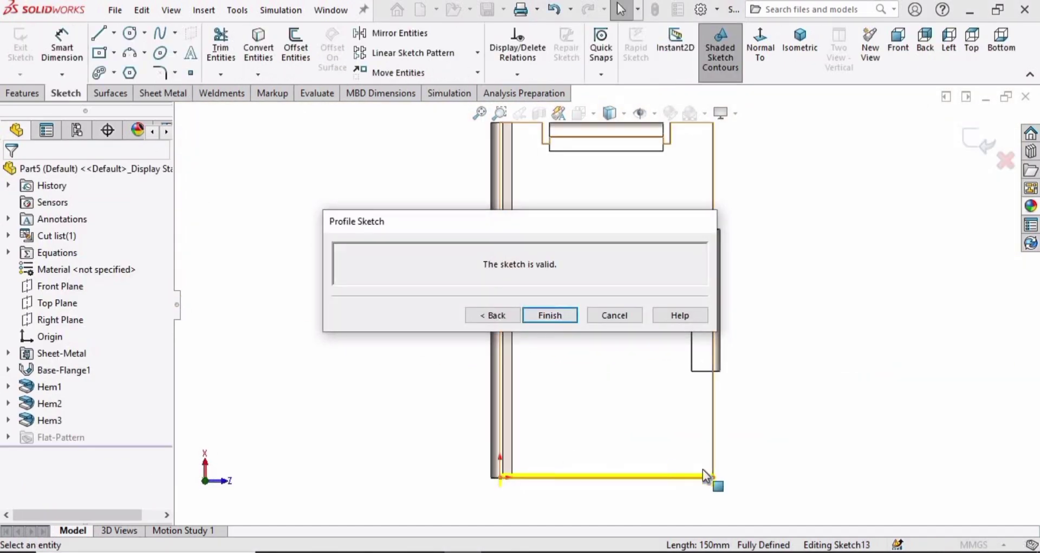
pyautogui.scroll(-3, 704, 469)
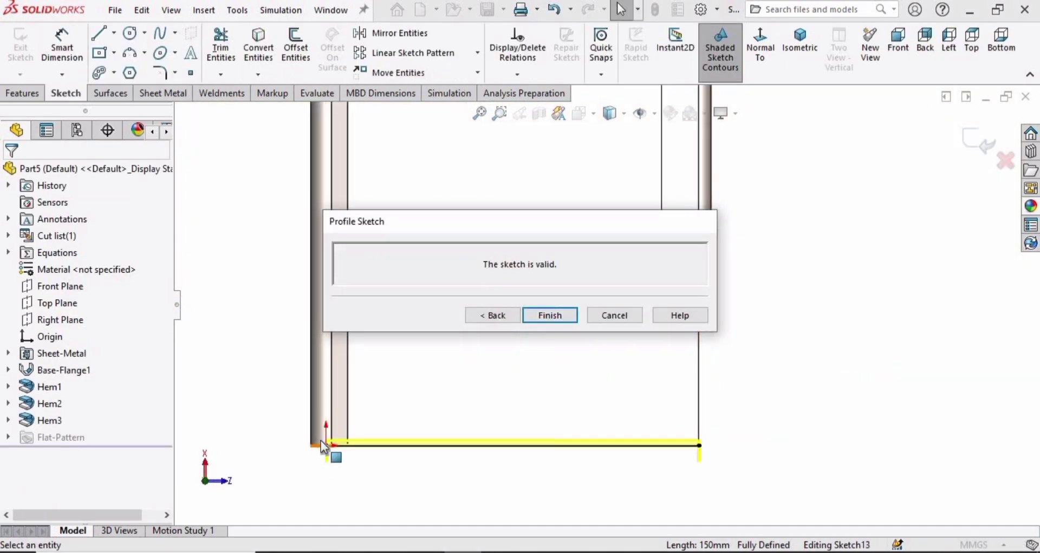
pyautogui.moveTo(325, 444); pyautogui.dragTo(411, 444)
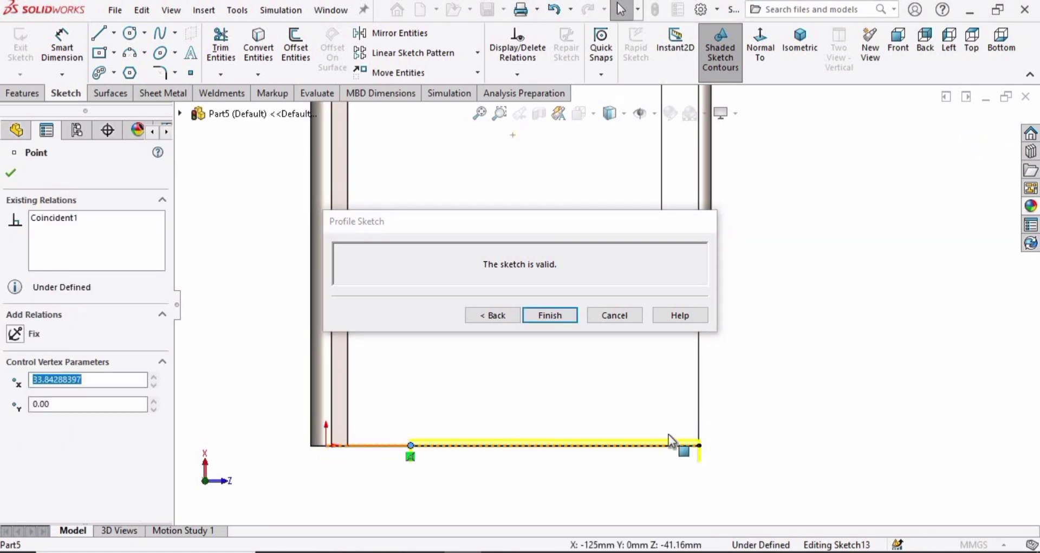
pyautogui.moveTo(700, 445)
pyautogui.mouseDown()
pyautogui.moveTo(627, 460)
pyautogui.moveTo(624, 445)
pyautogui.mouseUp()
pyautogui.click(548, 316)
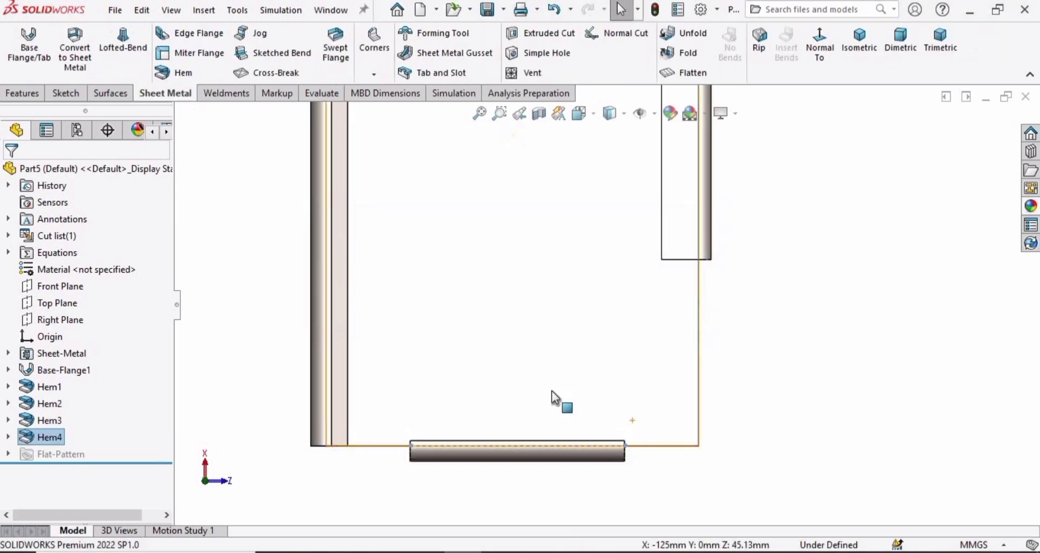
# Step: Reopen Hem4 for editing and try a 10 mm radius and 300° angle
pyautogui.moveTo(590, 387); pyautogui.dragTo(729, 277, button='middle')
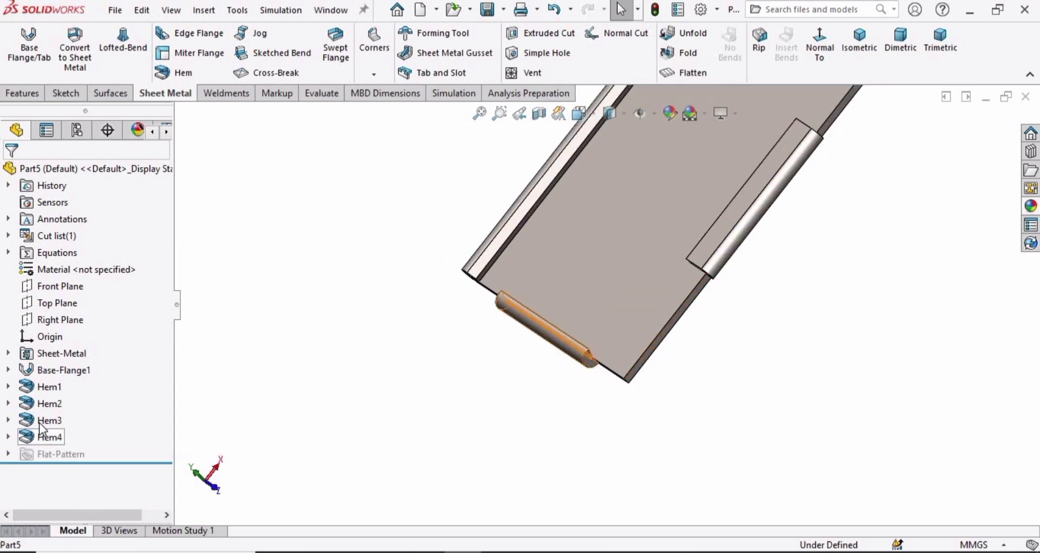
pyautogui.rightClick(42, 436)
pyautogui.click(76, 212)
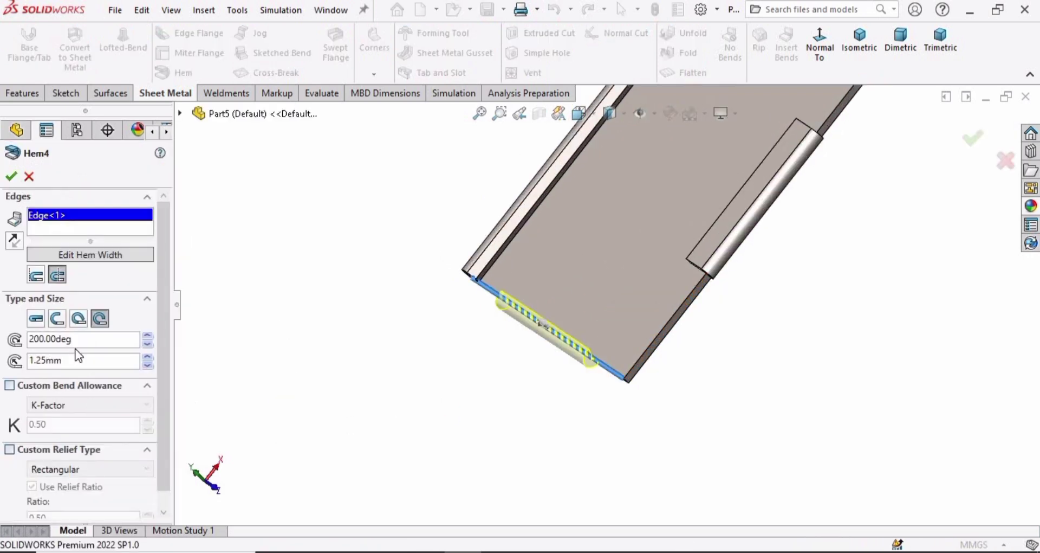
pyautogui.click(149, 356)
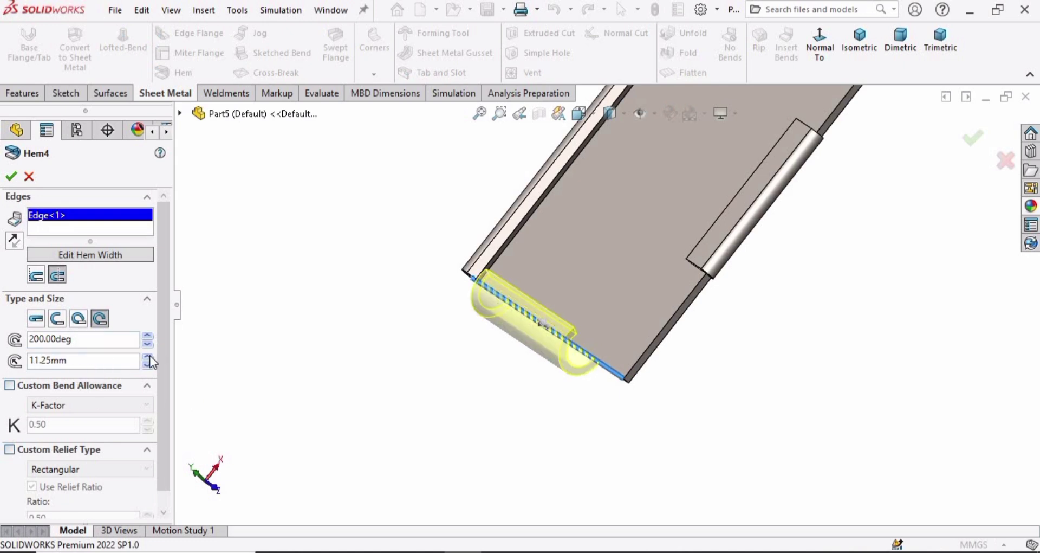
pyautogui.doubleClick(69, 362)
pyautogui.write('10')
pyautogui.press('Return')
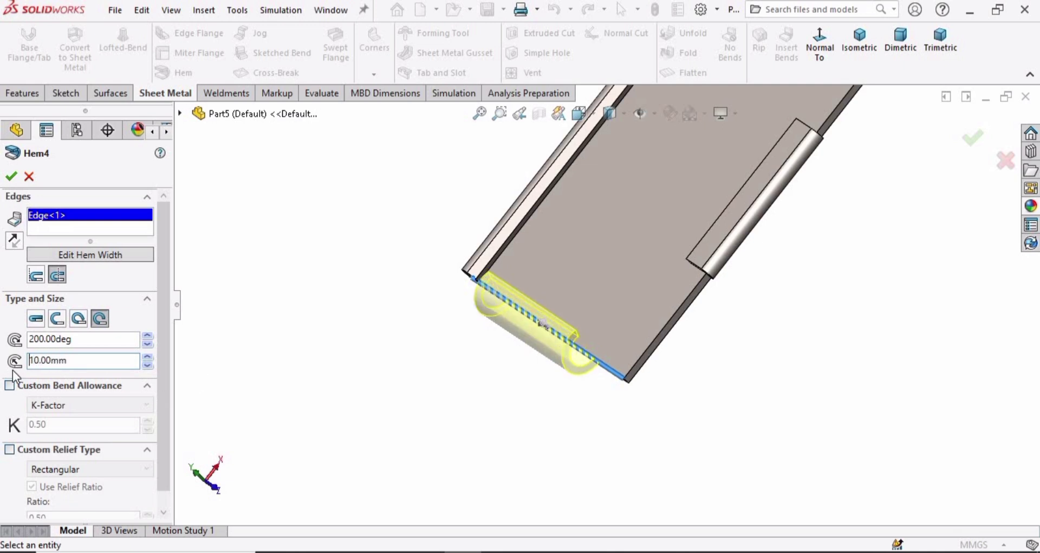
pyautogui.doubleClick(79, 338)
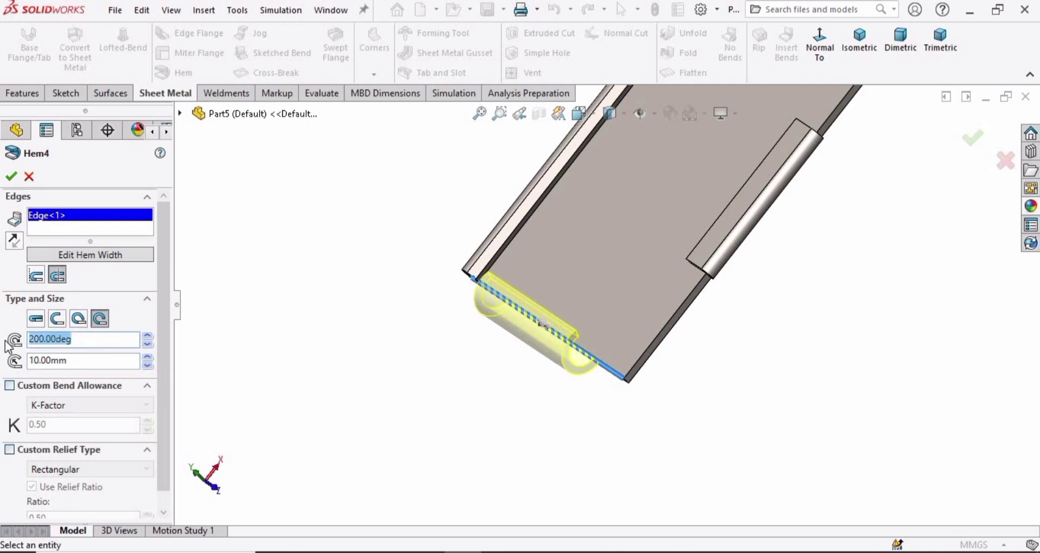
pyautogui.press('Return')
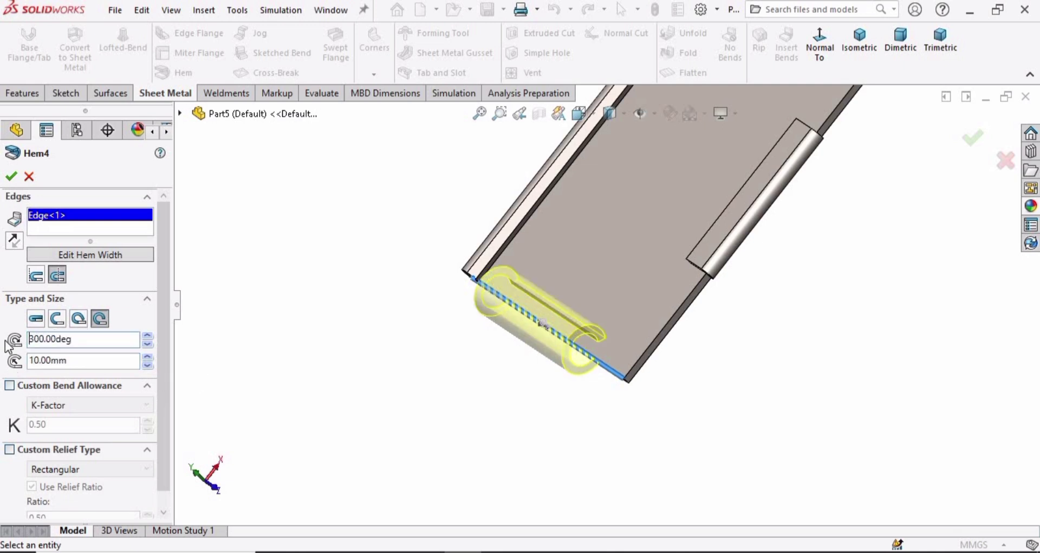
# Step: Settle Hem4 at a 250° angle with a 7 mm radius
pyautogui.moveTo(489, 368); pyautogui.dragTo(502, 311, button='middle')
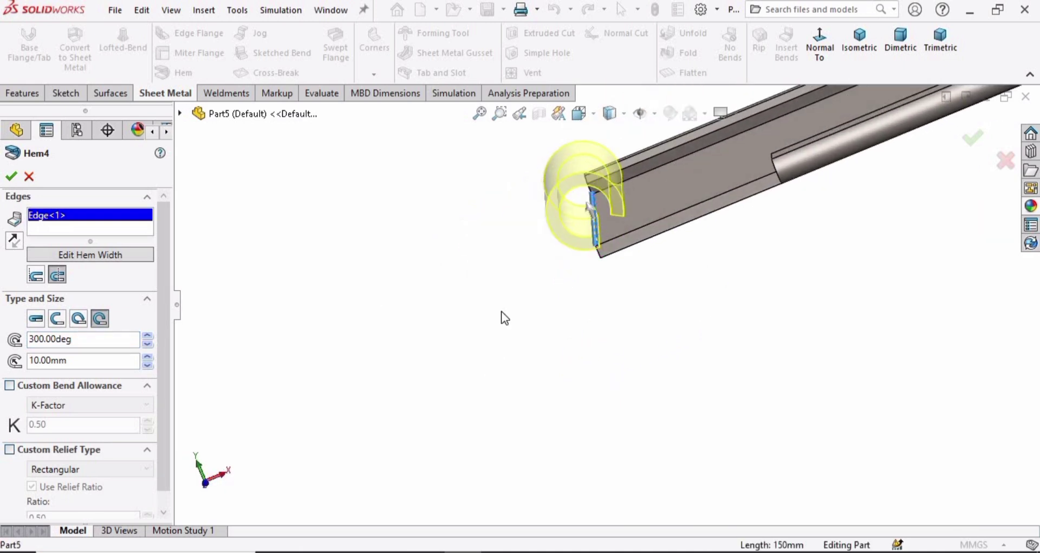
pyautogui.click(149, 344)
pyautogui.click(148, 344)
pyautogui.click(149, 344)
pyautogui.click(148, 343)
pyautogui.click(149, 344)
pyautogui.click(149, 344)
pyautogui.moveTo(148, 344); pyautogui.dragTo(149, 344)
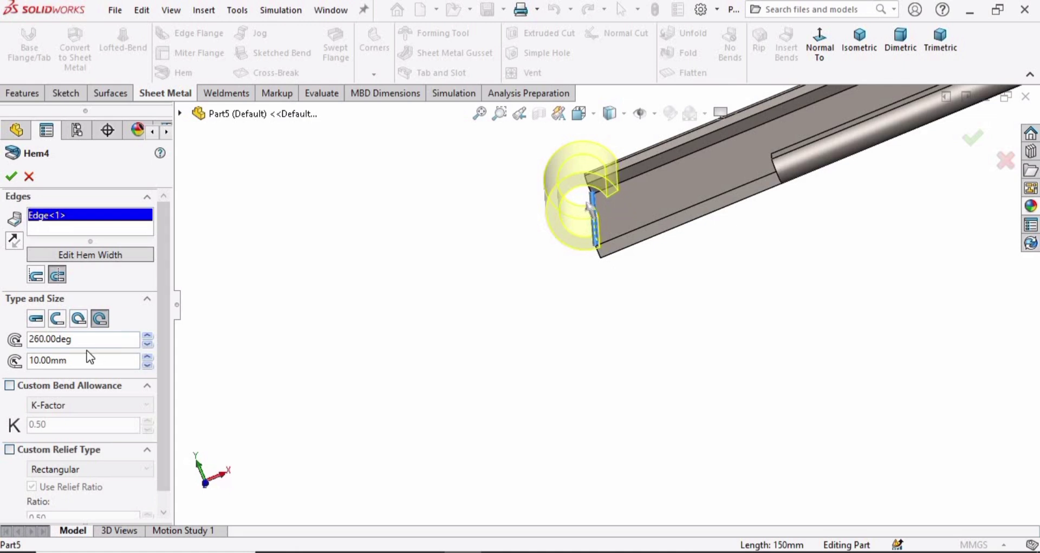
pyautogui.moveTo(10, 351); pyautogui.dragTo(10, 351)
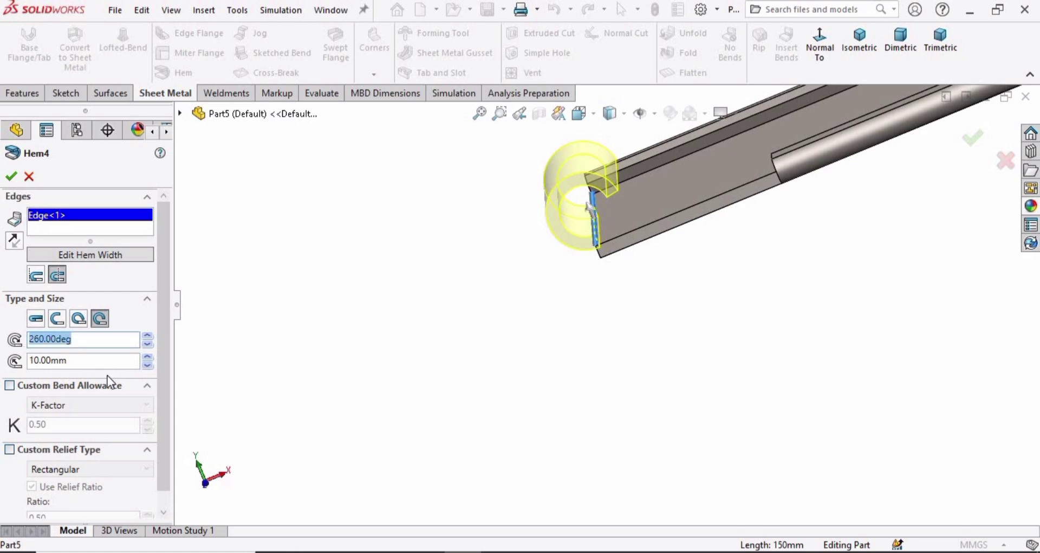
pyautogui.write('25')
pyautogui.press('Return')
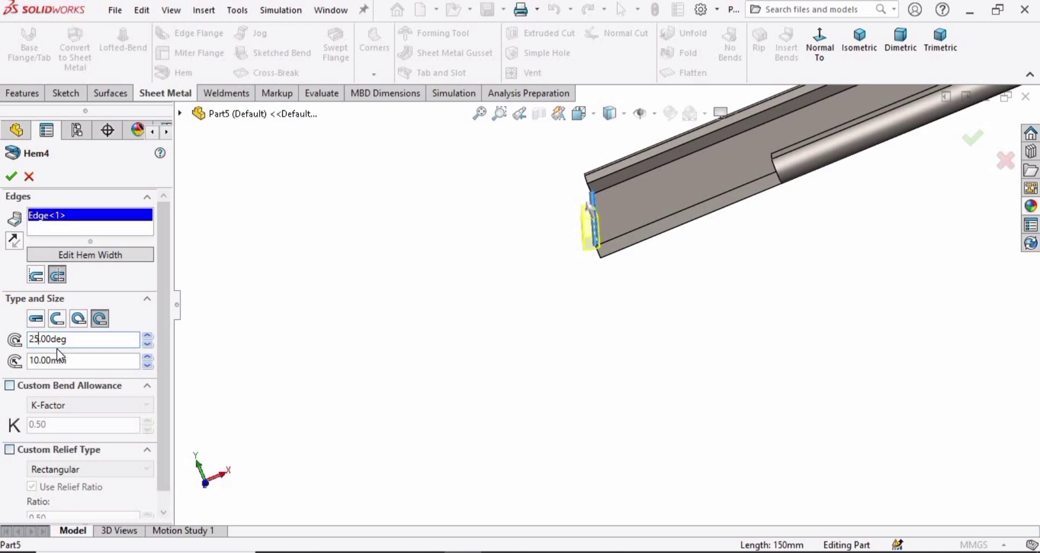
pyautogui.press('Return')
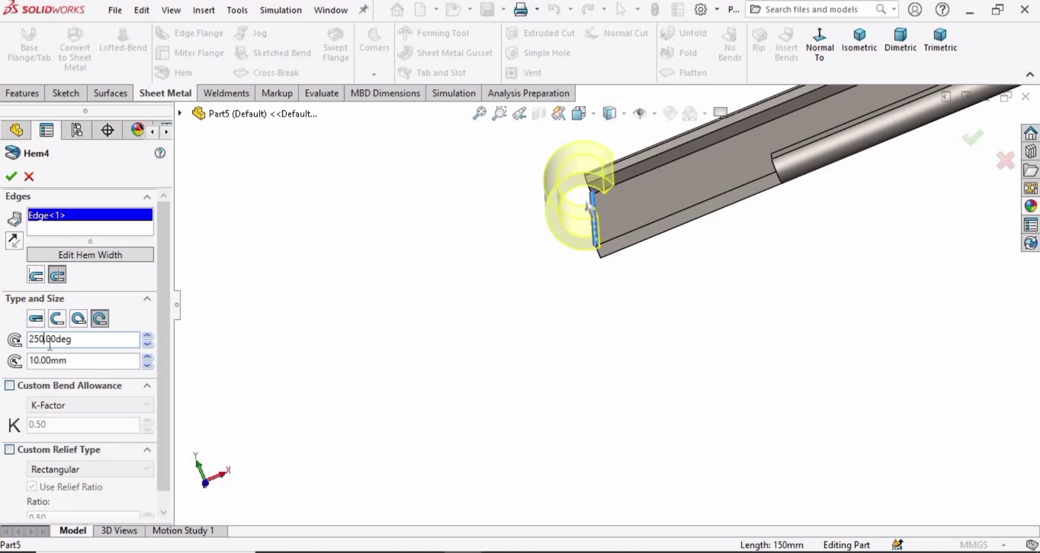
pyautogui.press('Tab')
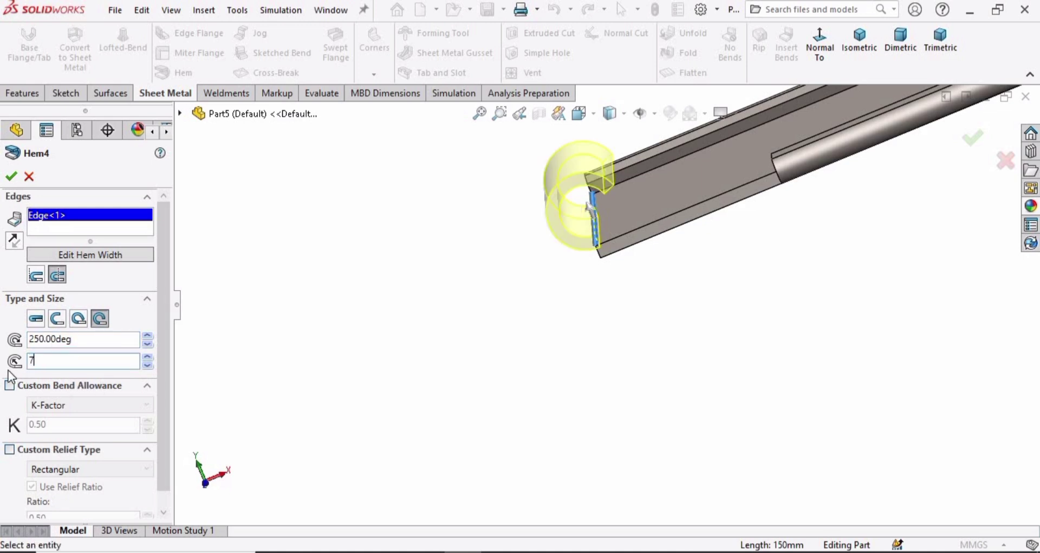
pyautogui.press('Return')
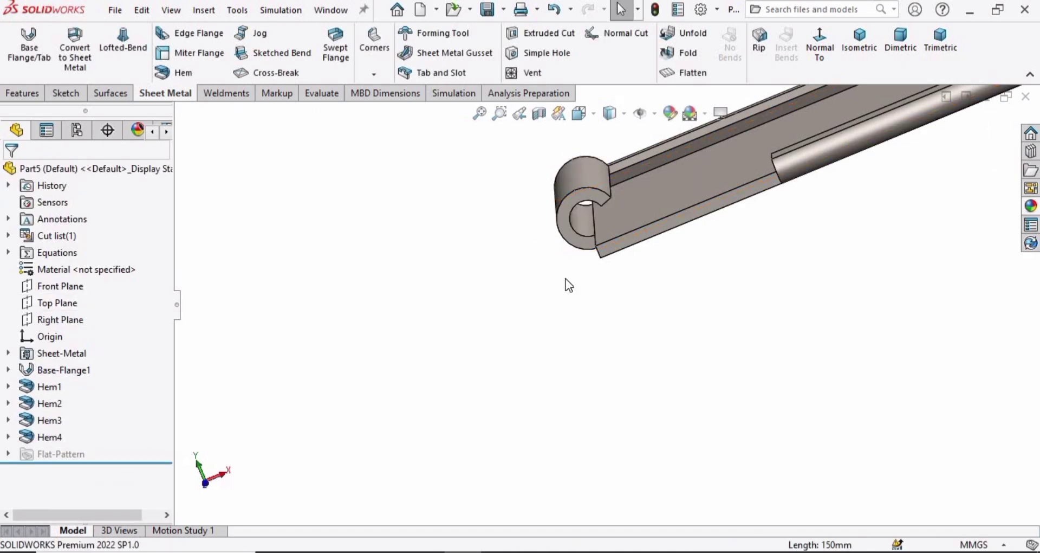
pyautogui.hotkey('ctrl', '7')
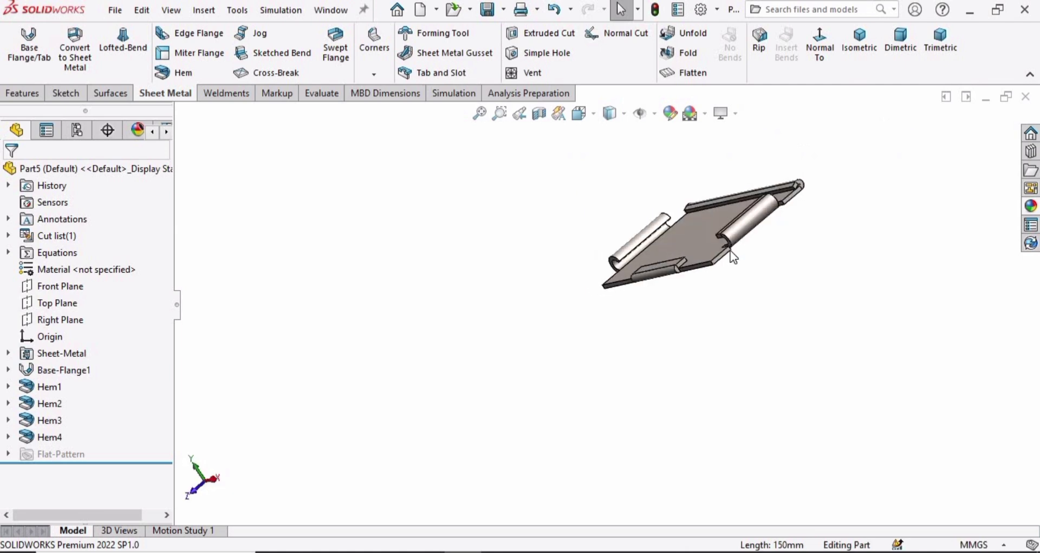
pyautogui.click(841, 80)
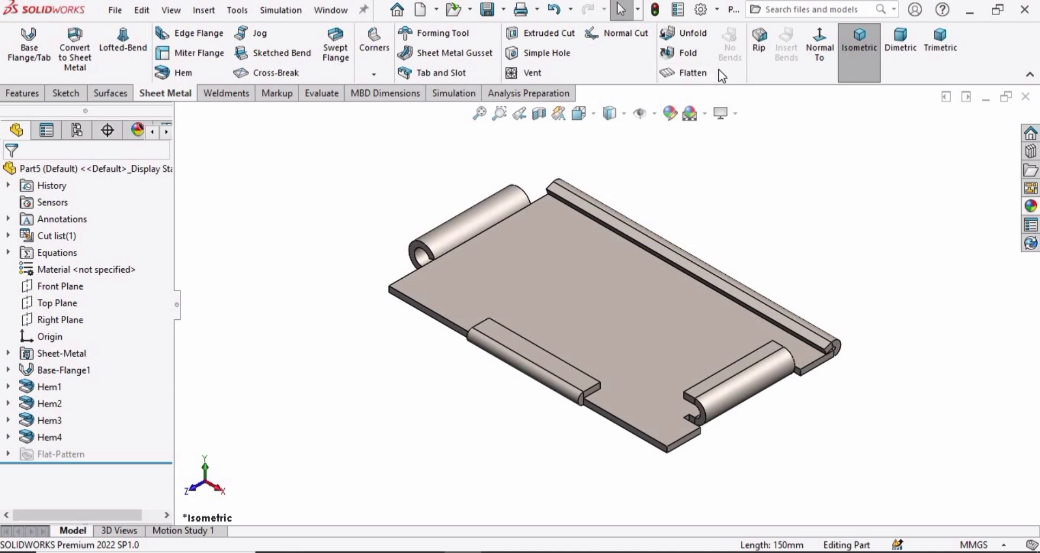
pyautogui.click(693, 76)
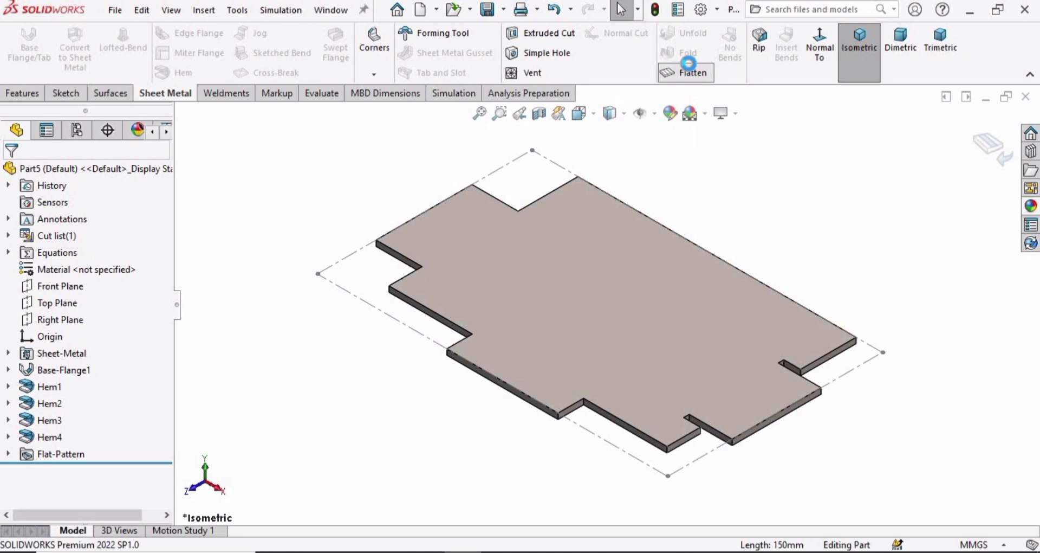
pyautogui.click(690, 70)
pyautogui.moveTo(941, 144); pyautogui.dragTo(572, 343, button='middle')
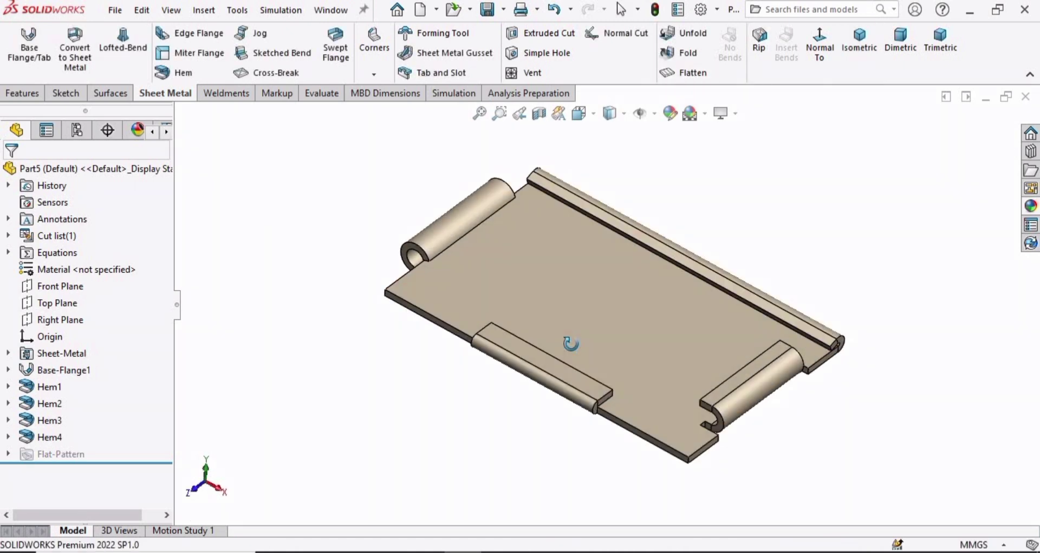